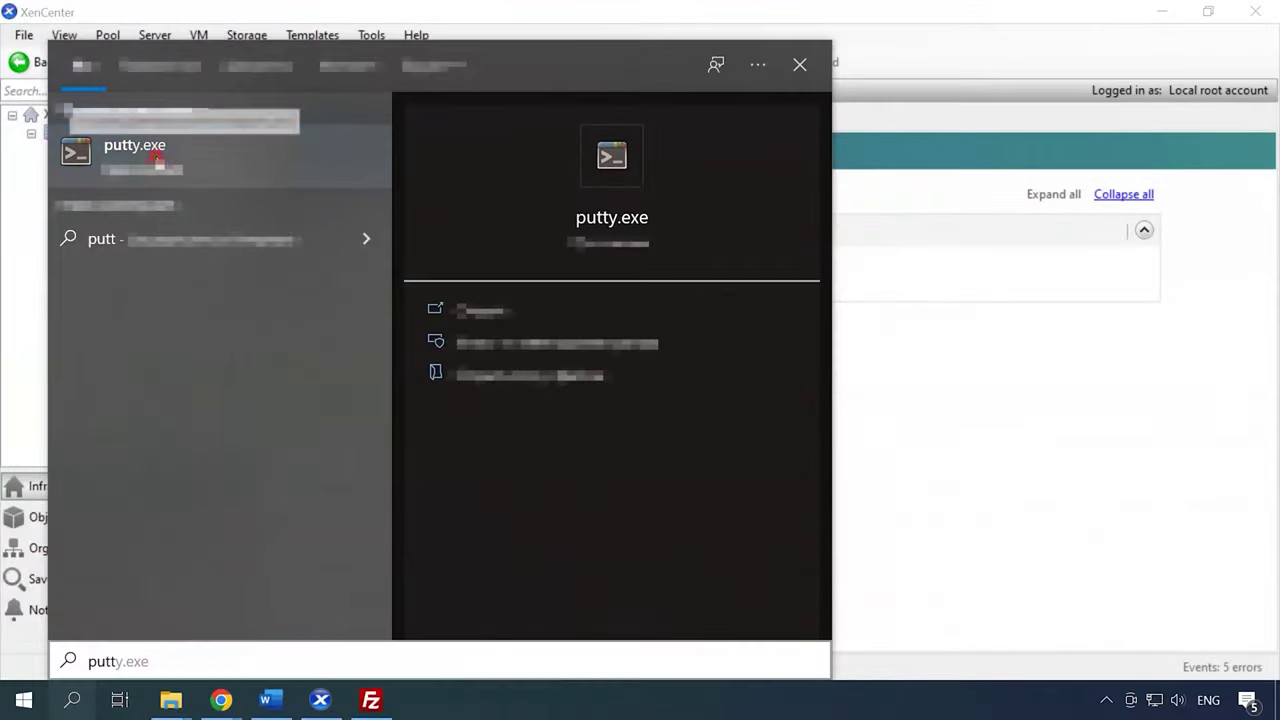
Open an SSH session in PuTTY to 192.168.1.124 as root and create the directory /var/opt/xen/ISO_Storage with mkdir -p
key("Return")
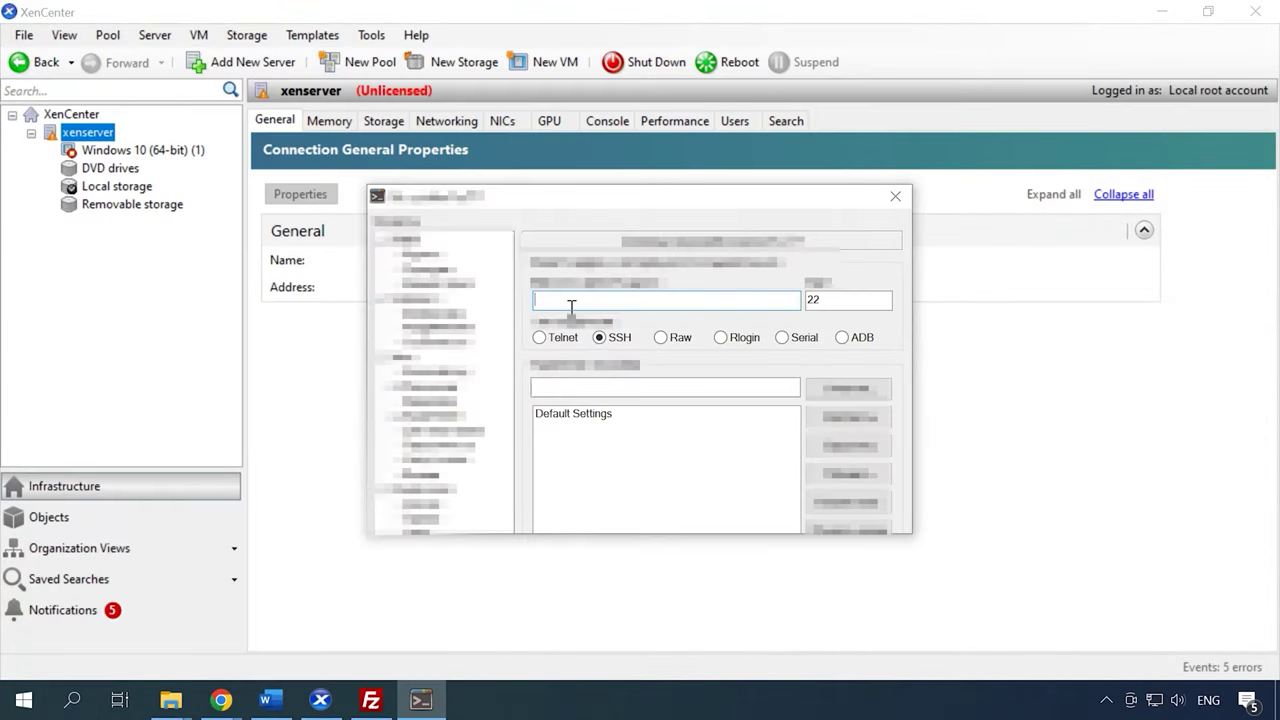
type("192.168")
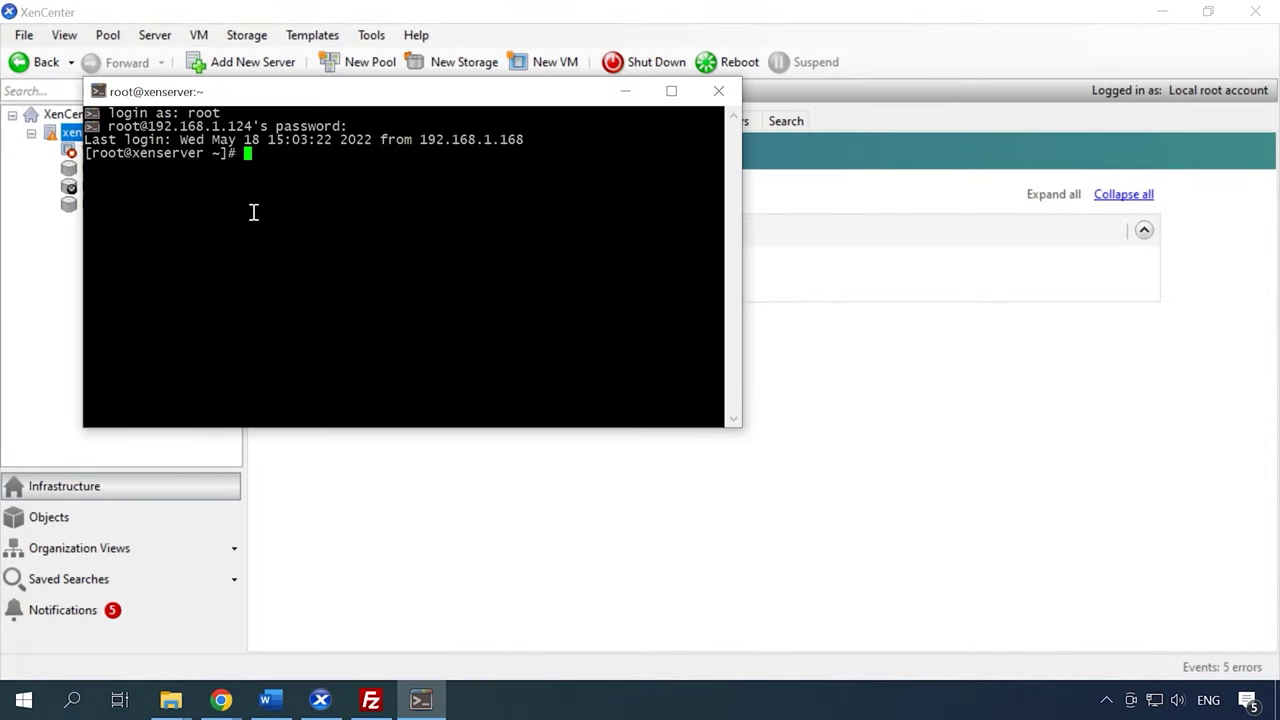
right_click(253, 212)
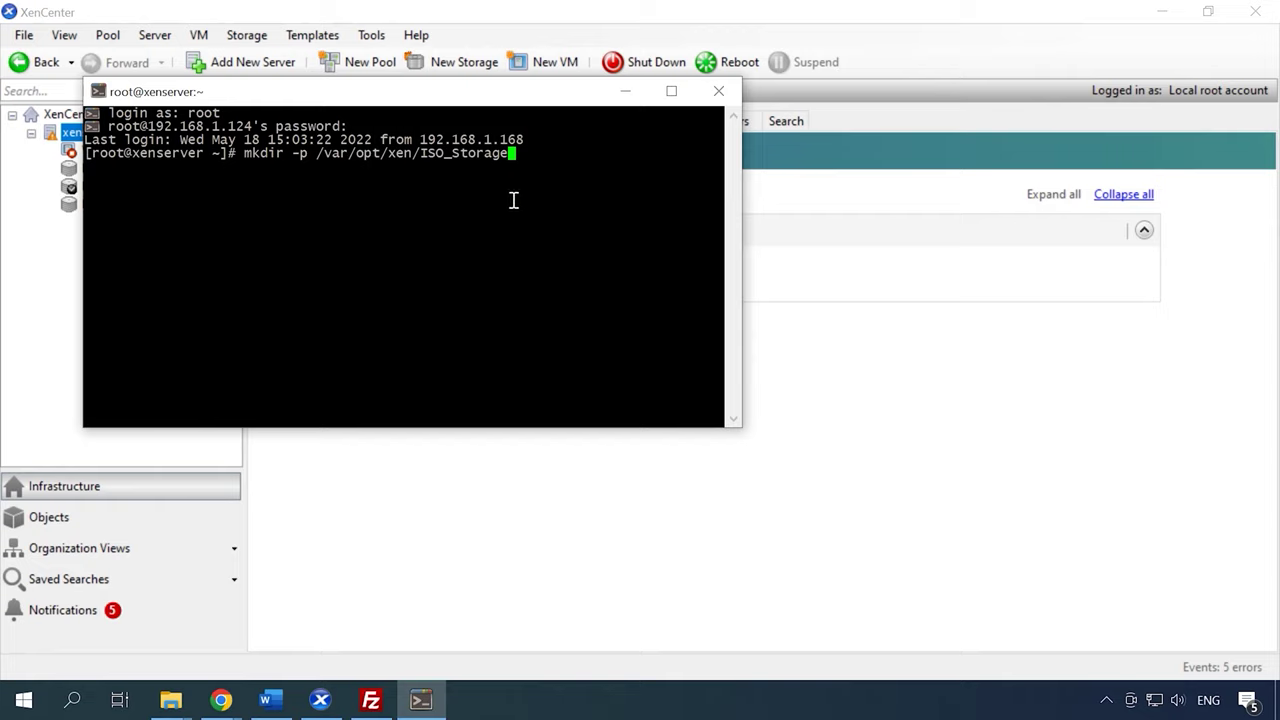
key("Return")
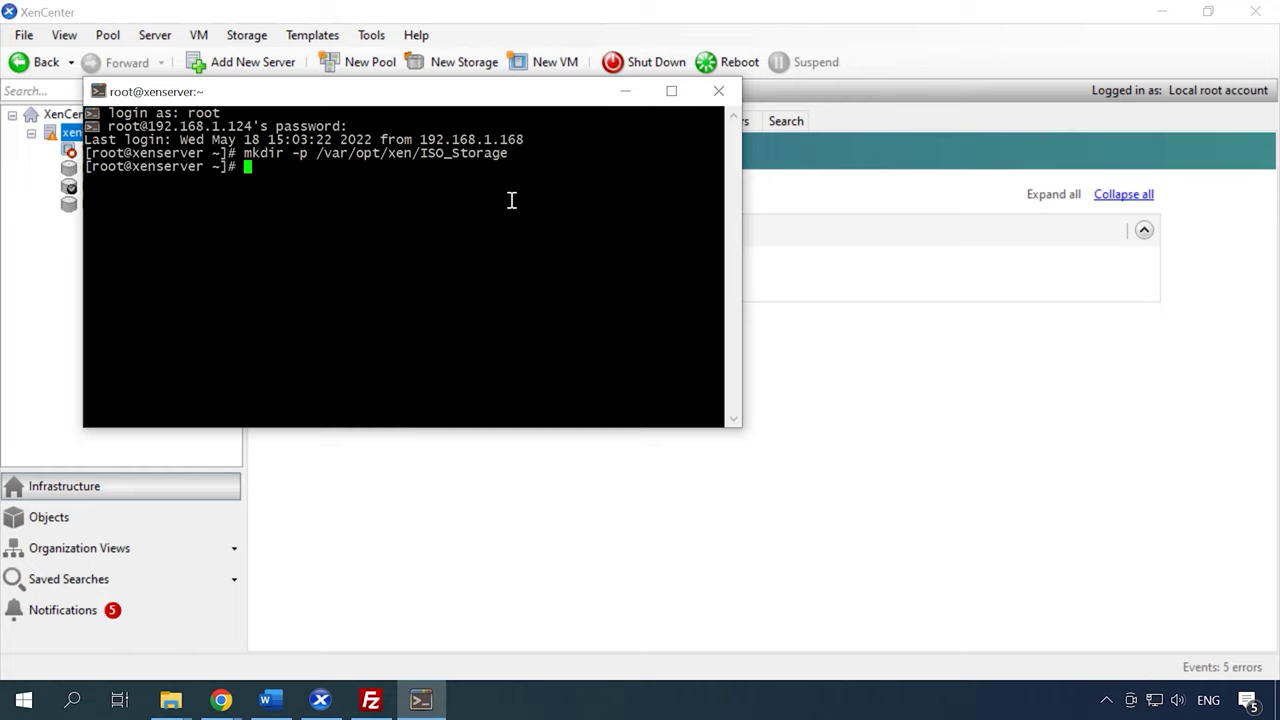
Create the ISO repository LocalISO at /var/opt/xen/ISO_Storage with xe sr-create, legacy_mode=true and content-type=iso, and open the repository in XenCenter
right_click(257, 184)
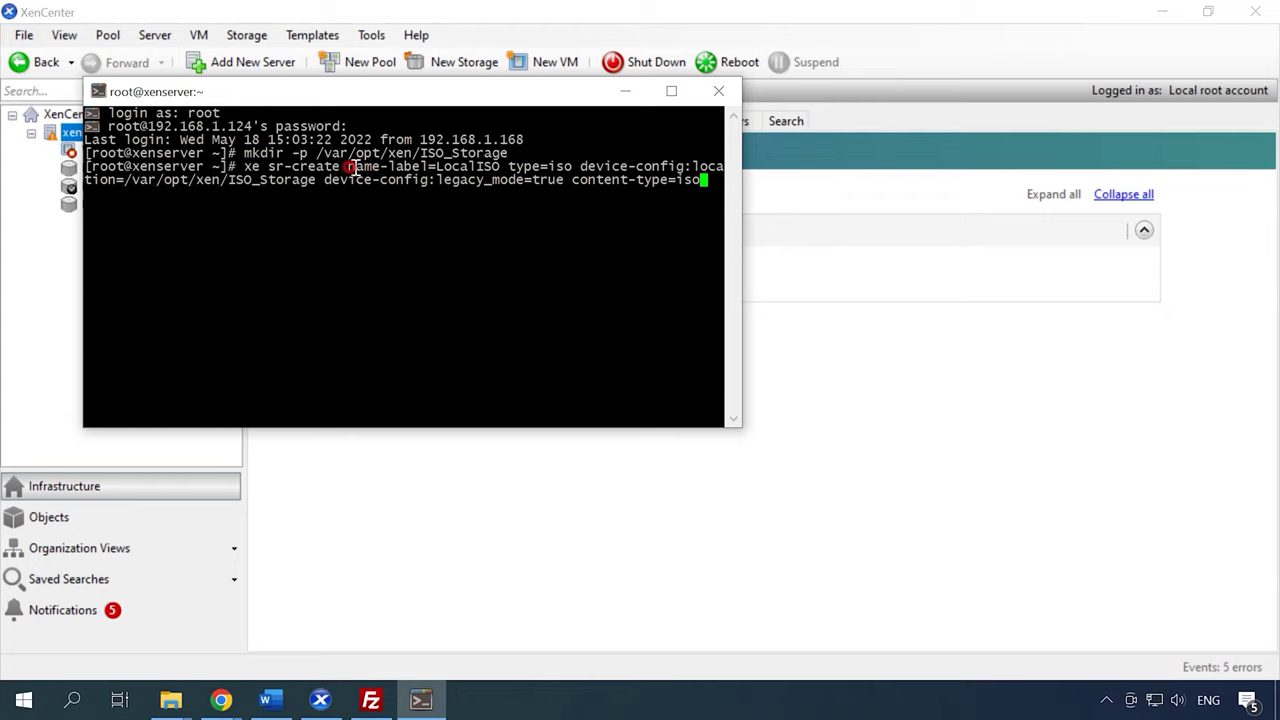
left_click_drag(351, 167, 492, 169)
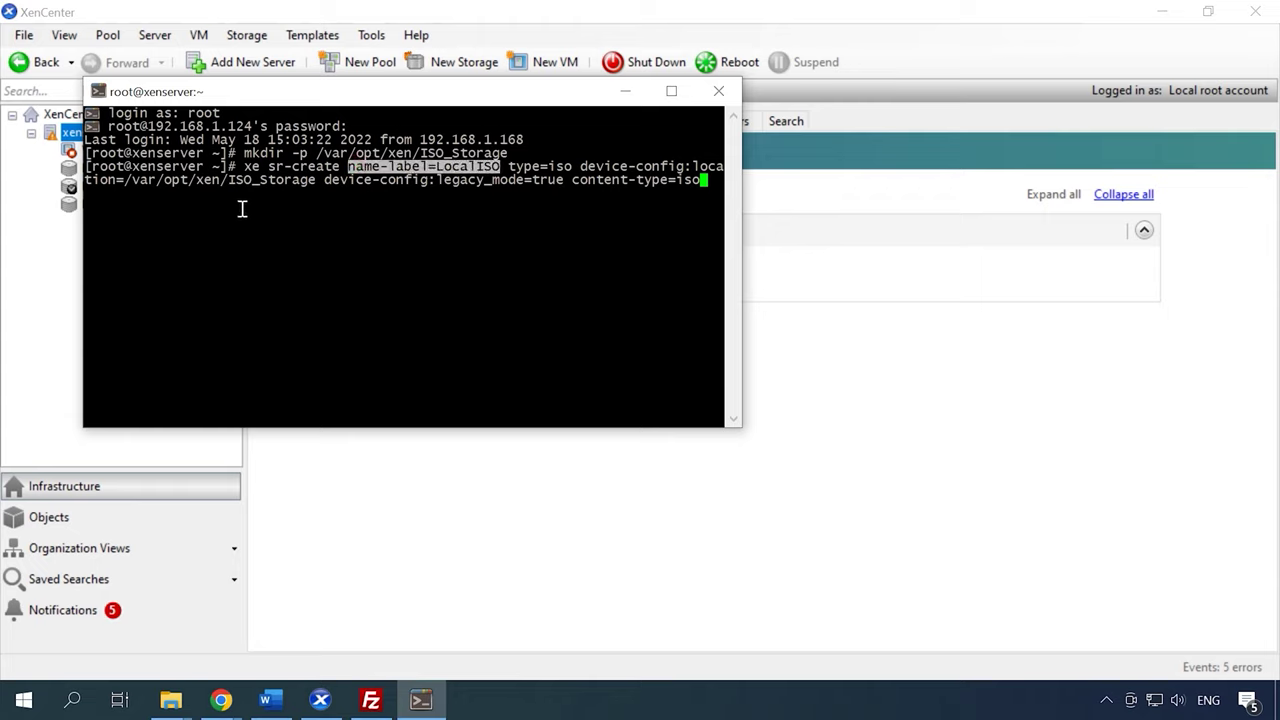
left_click(707, 185)
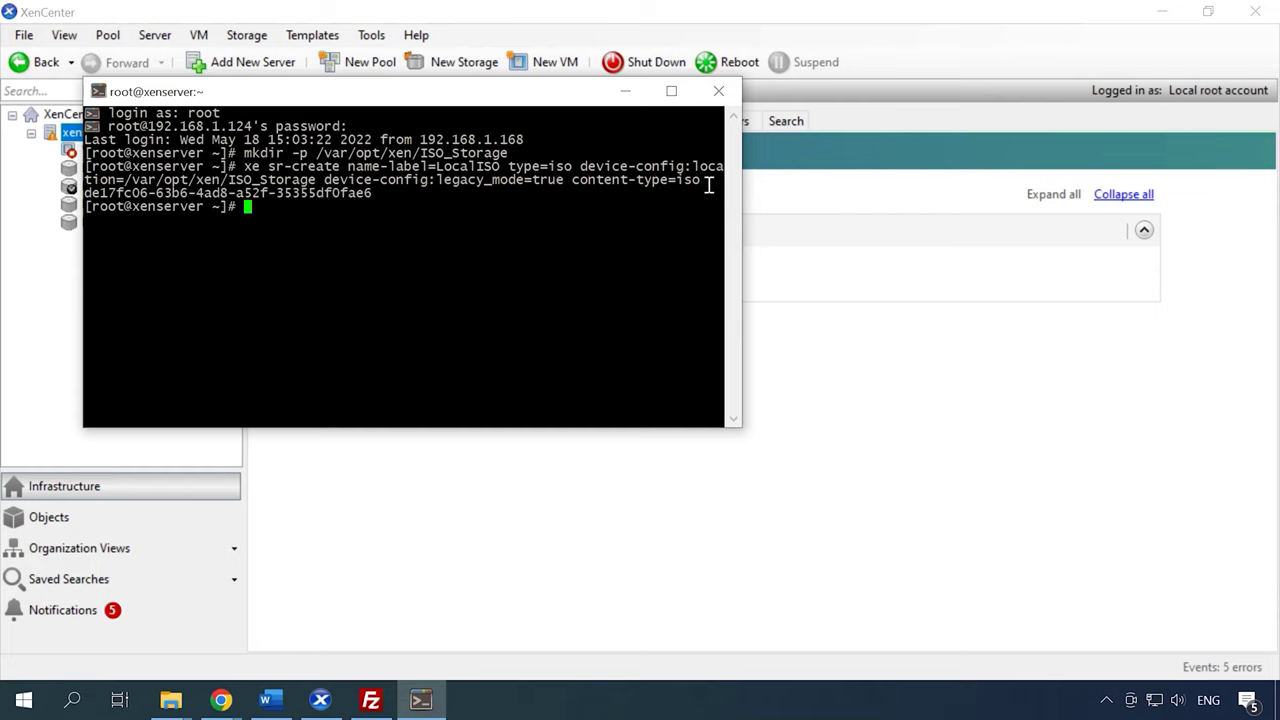
left_click_drag(537, 100, 693, 95)
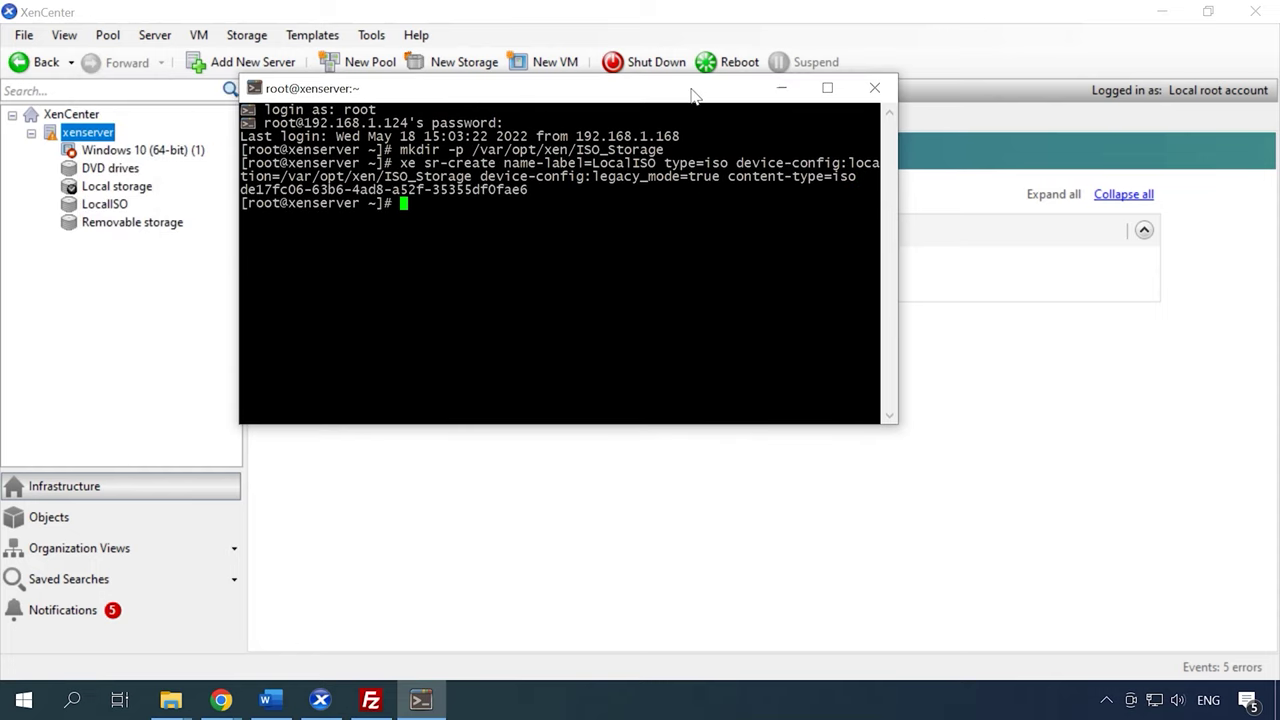
left_click(108, 205)
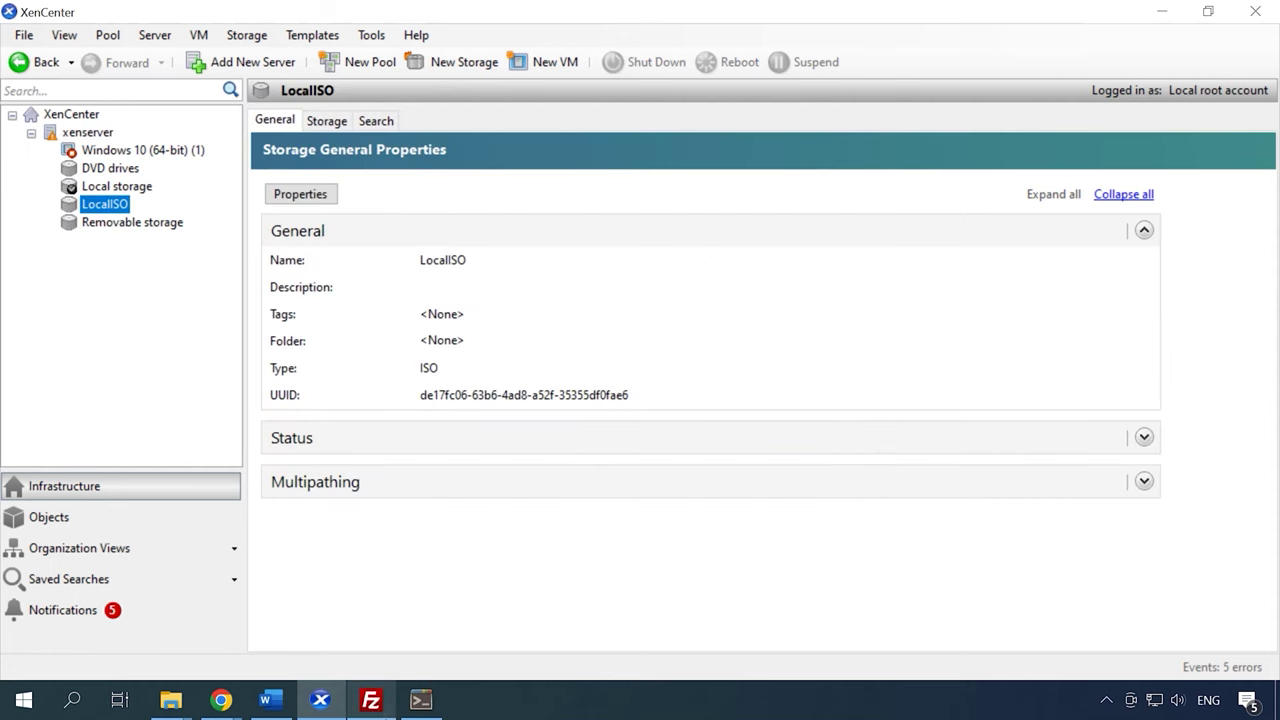
Switch to FileZilla and connect to the saved SFTP site for 192.168.1.124 as root
left_click(371, 700)
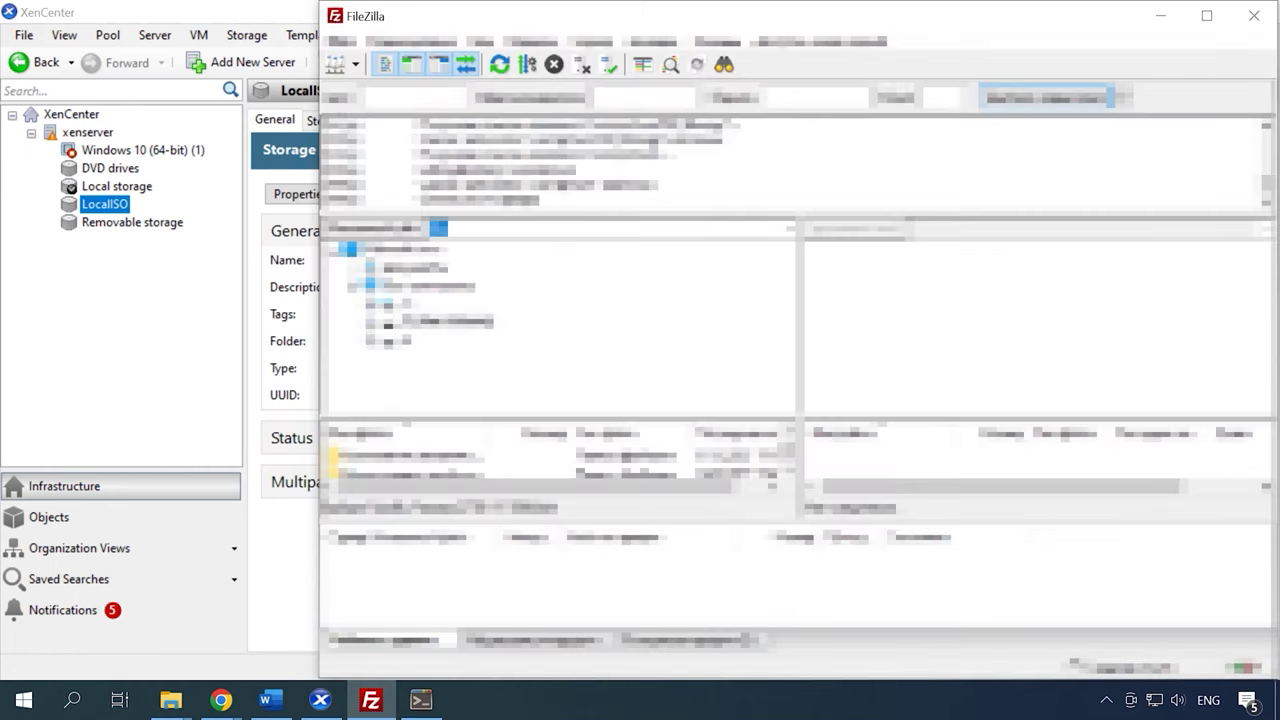
left_click(343, 61)
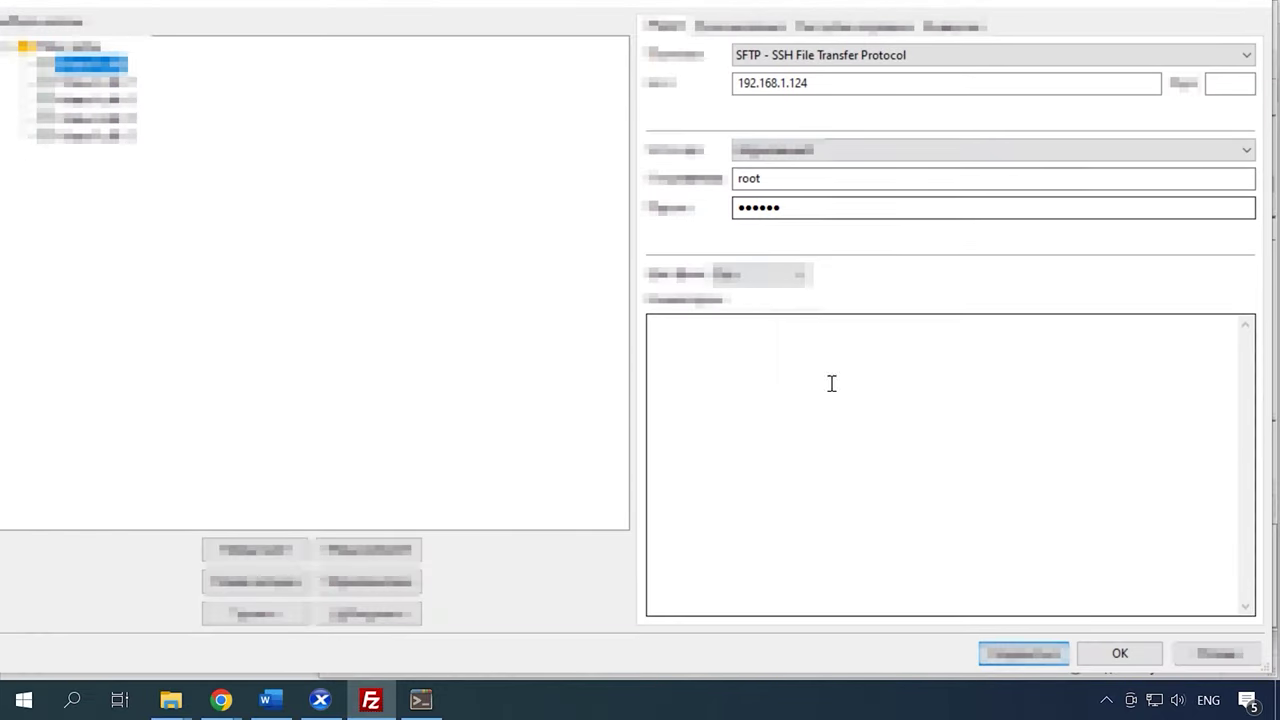
left_click(1022, 655)
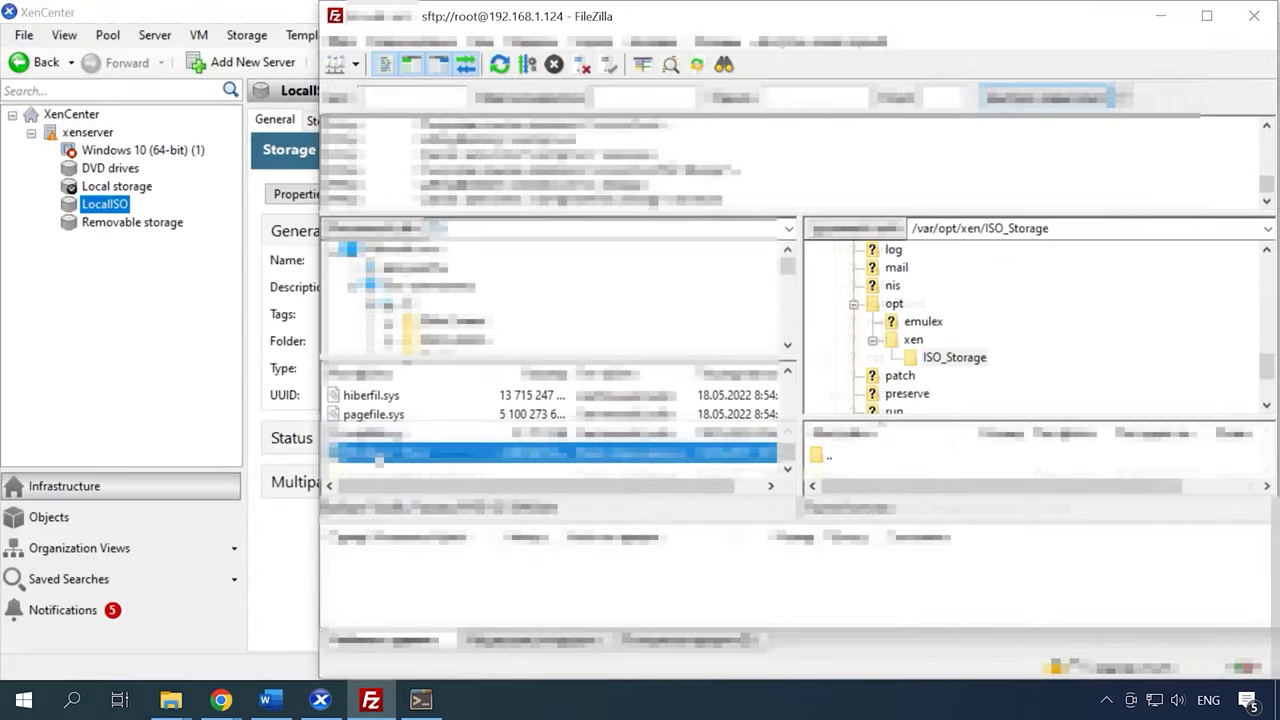
Upload the local Windows_10.iso file to the server's /var/opt/xen/ISO_Storage folder and minimize FileZilla
left_click(380, 453)
left_click(958, 360)
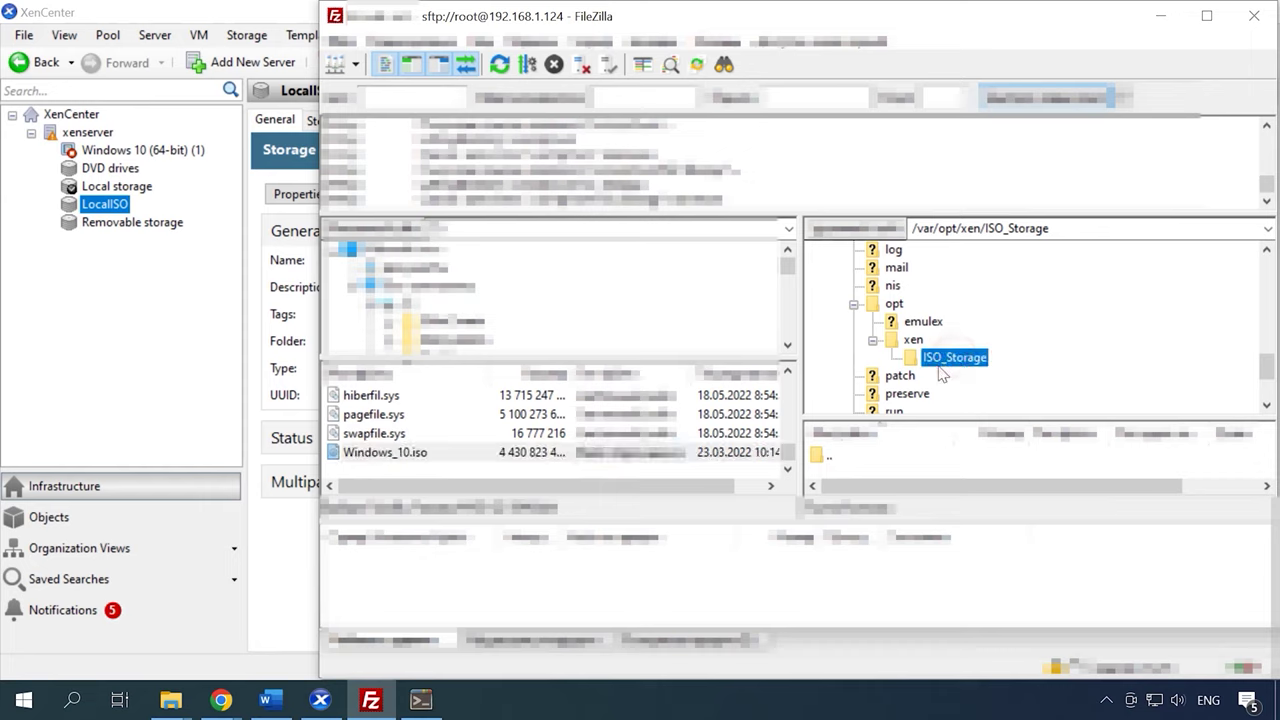
left_click_drag(373, 455, 903, 476)
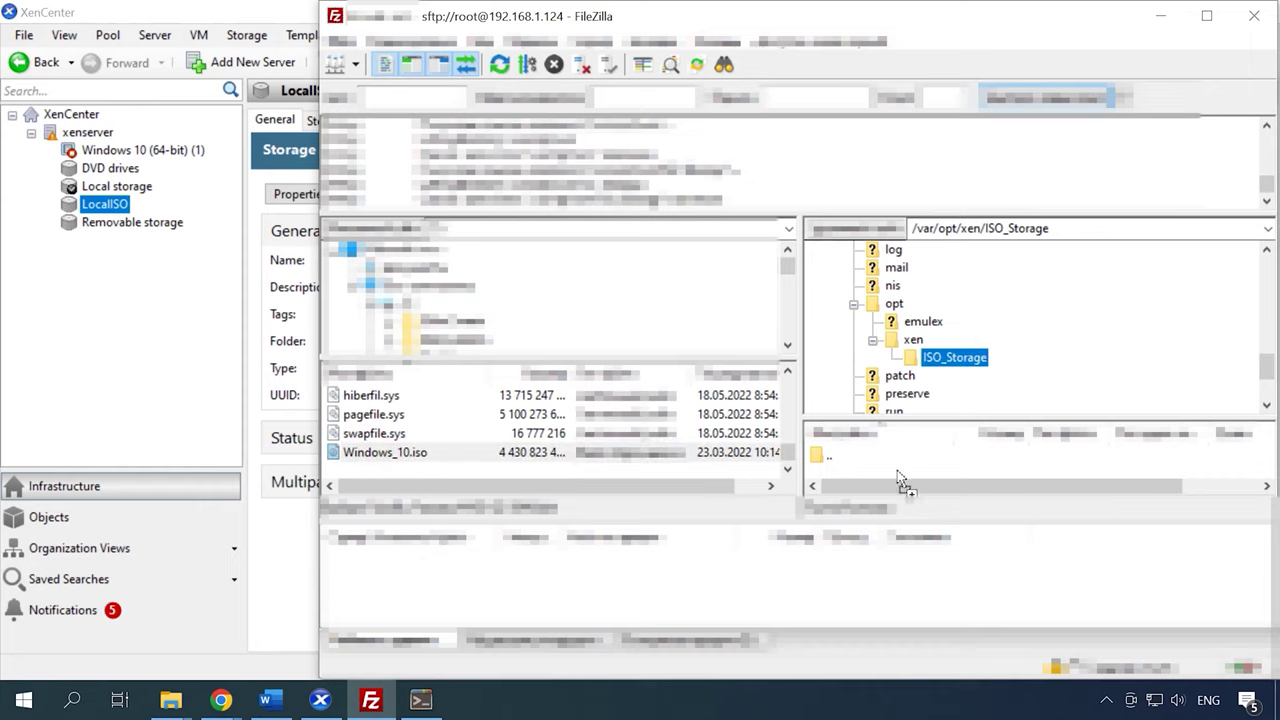
left_click(1160, 16)
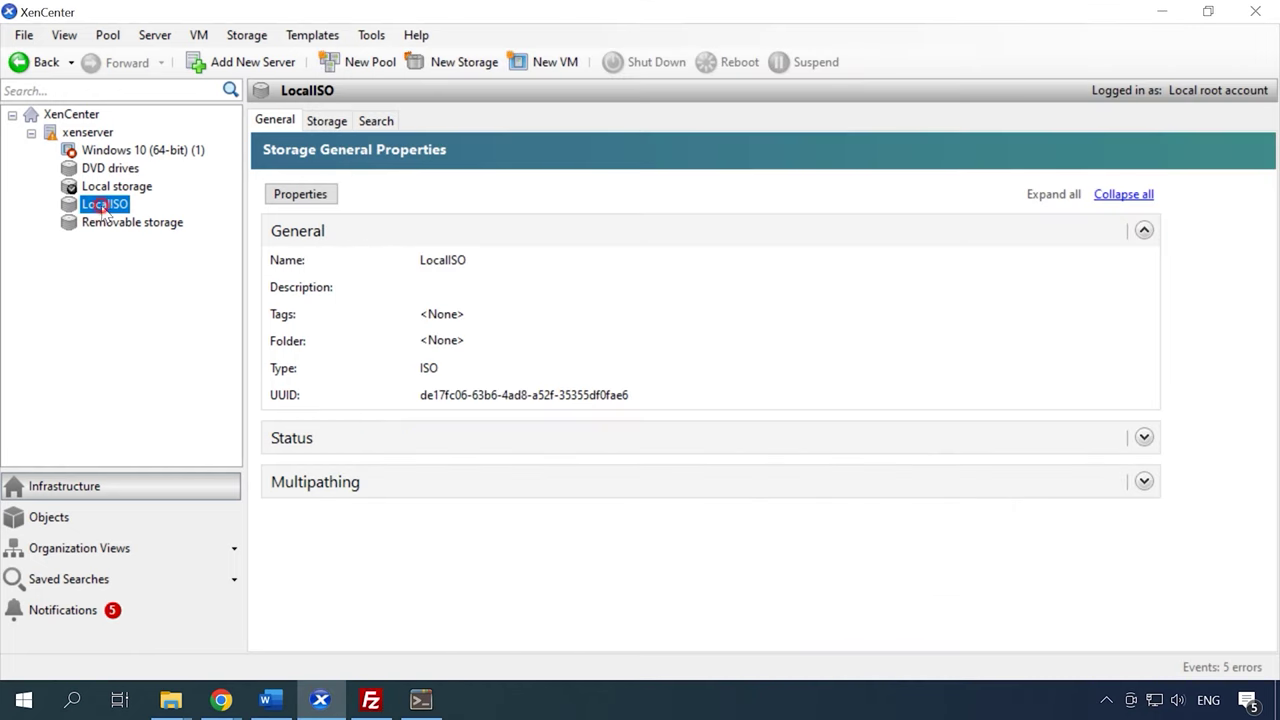
Rescan the virtual disks of the LocalISO repository and look over its ISO images
left_click(332, 122)
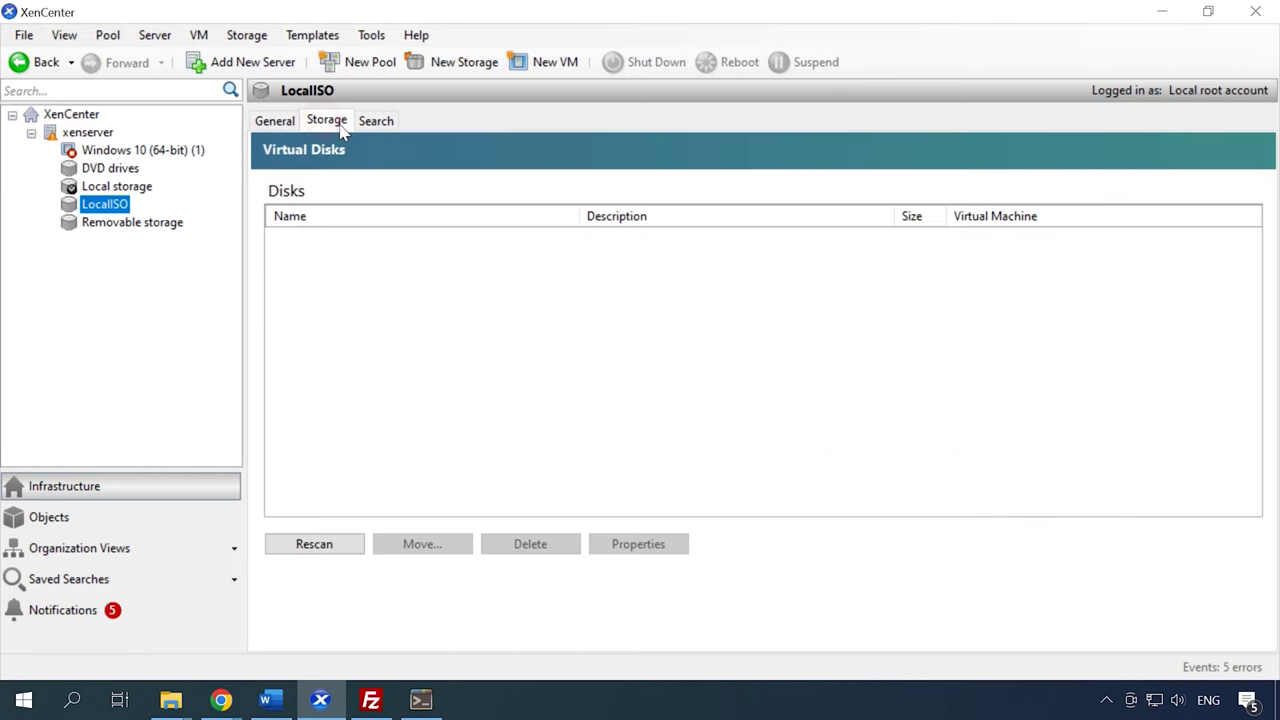
left_click(313, 555)
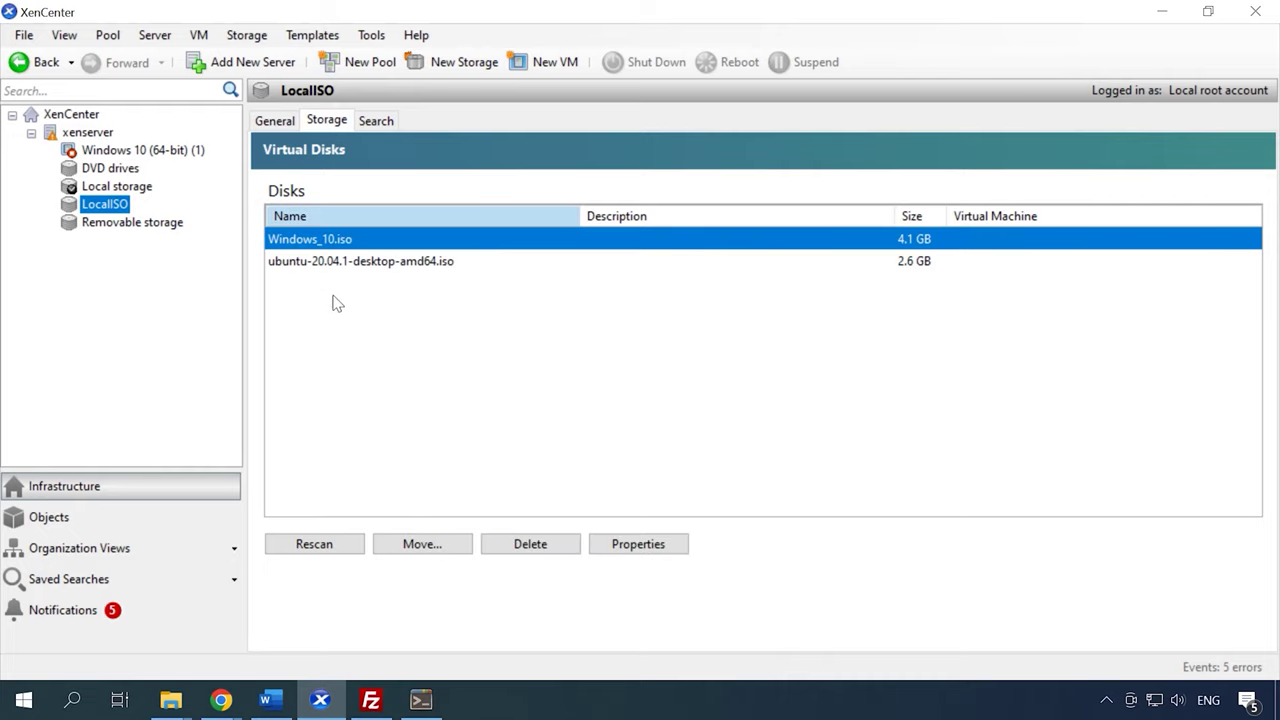
left_click(337, 260)
left_click(340, 242)
left_click(345, 262)
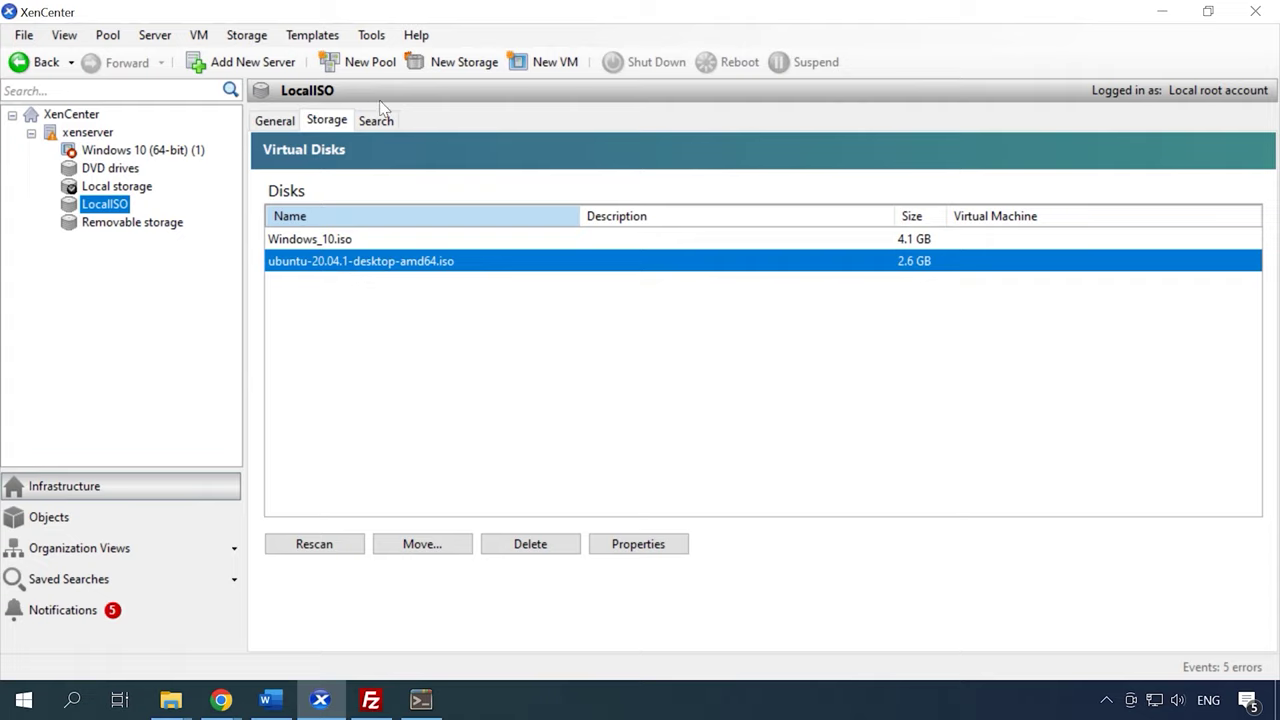
Start a new virtual machine from the Windows 10 (64-bit) template and name it Windows 10_2
left_click(545, 63)
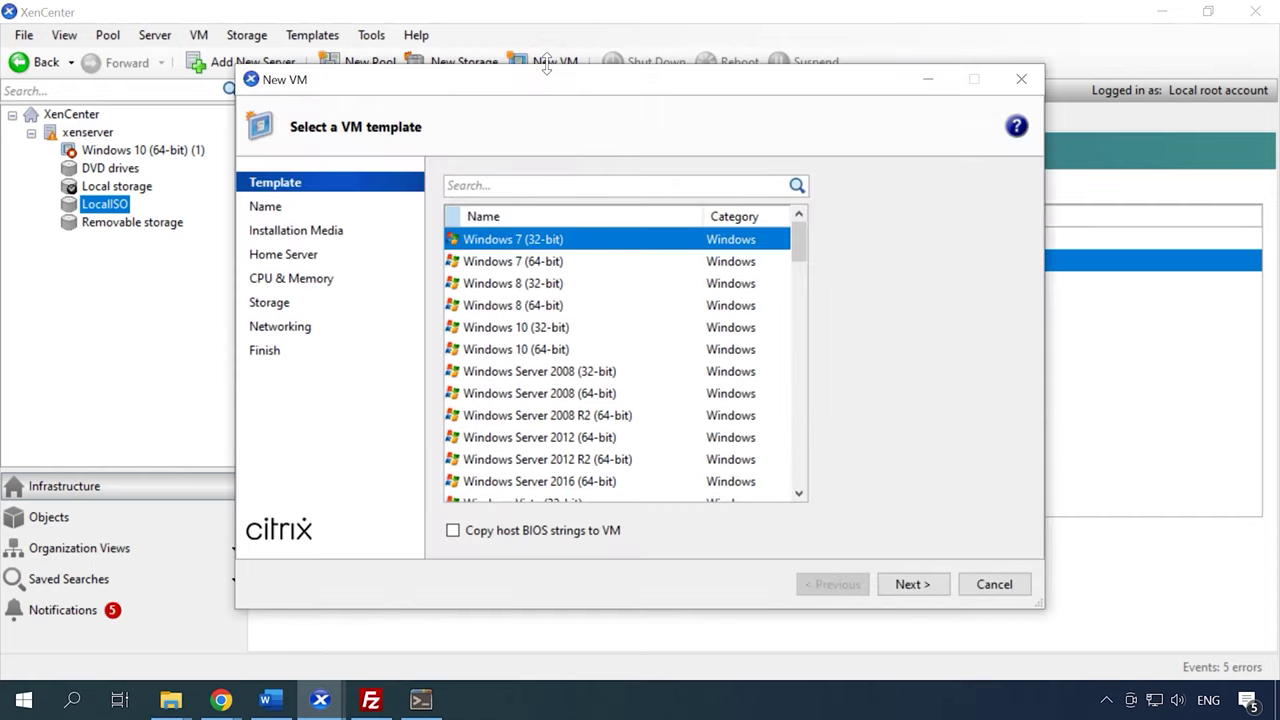
left_click(524, 352)
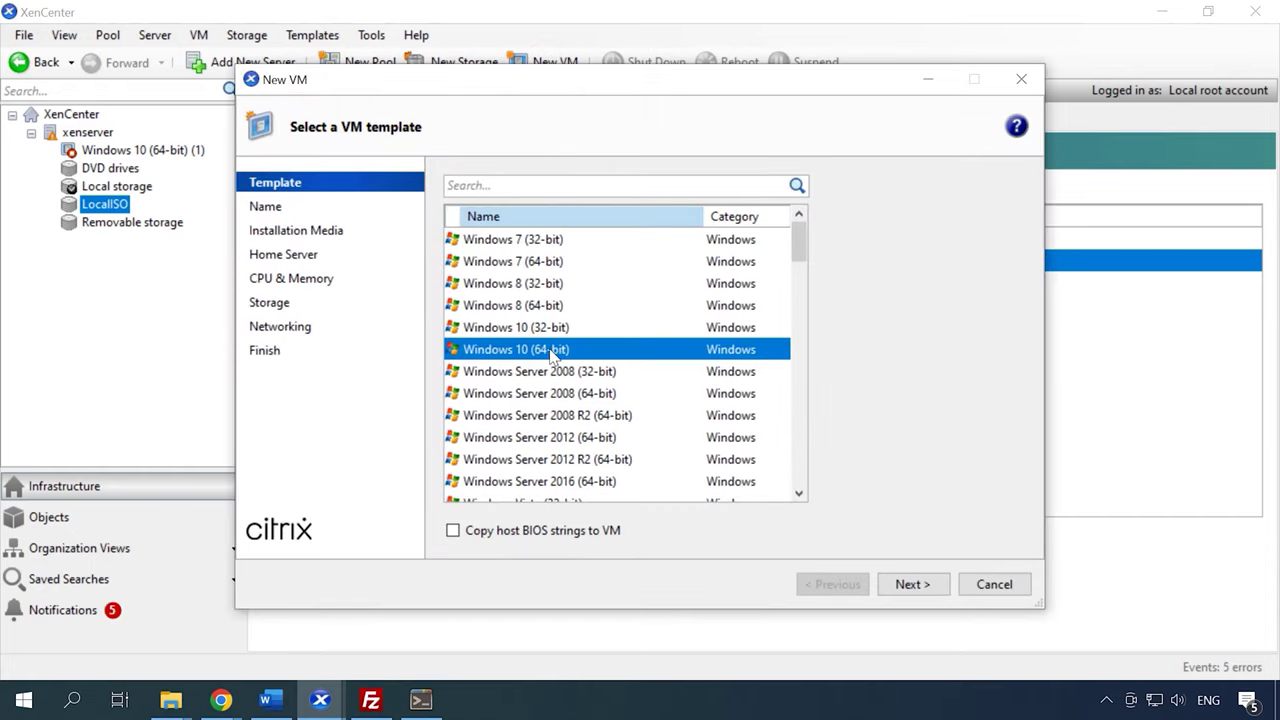
left_click(924, 588)
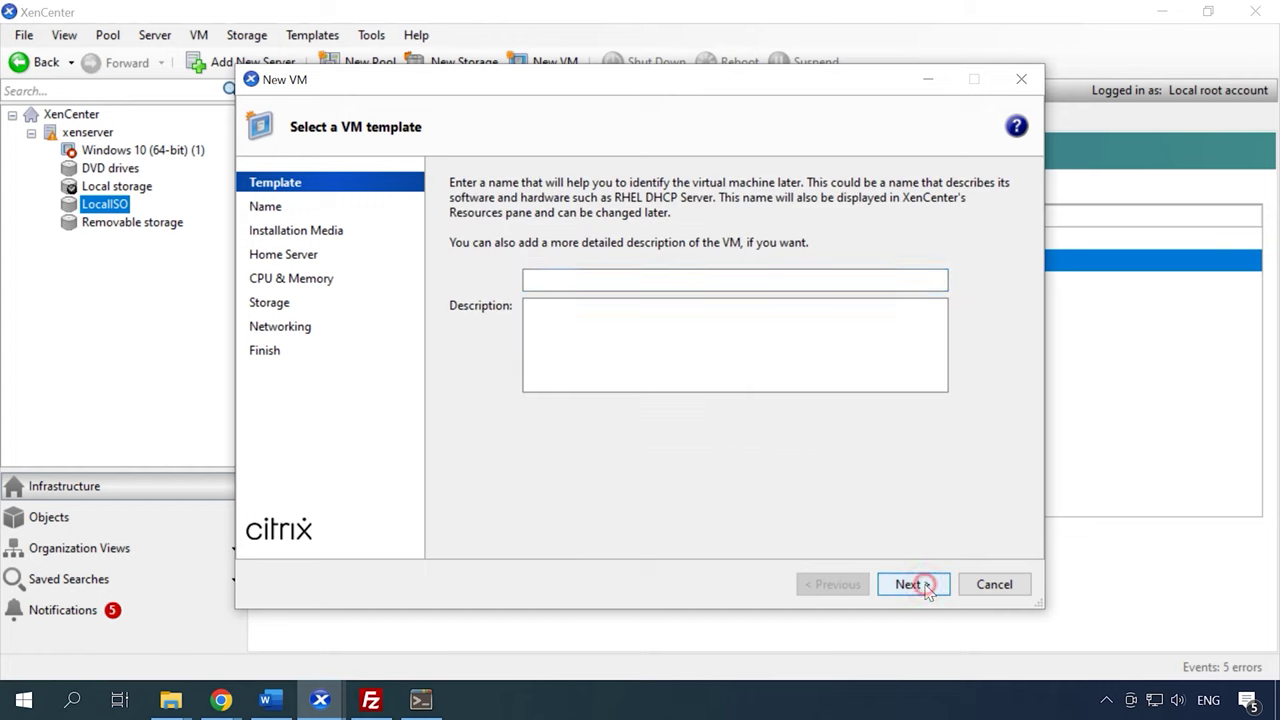
left_click(651, 279)
left_click_drag(651, 280, 590, 281)
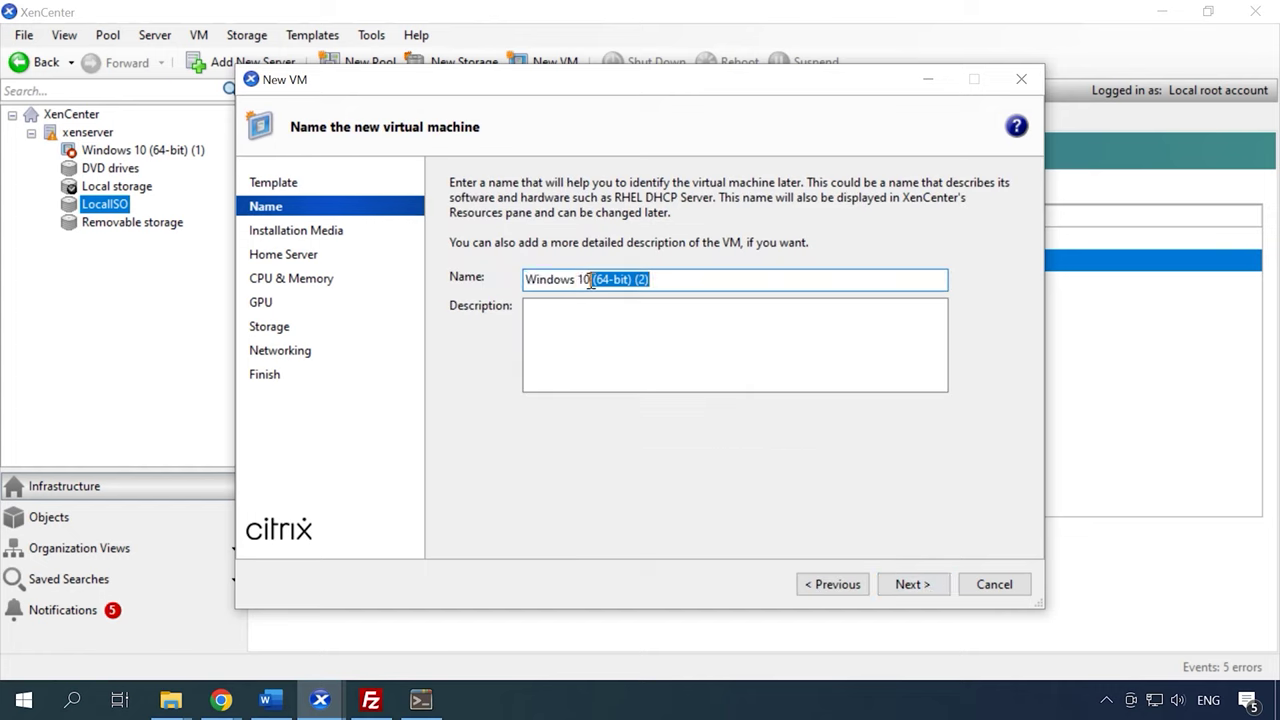
type("_@")
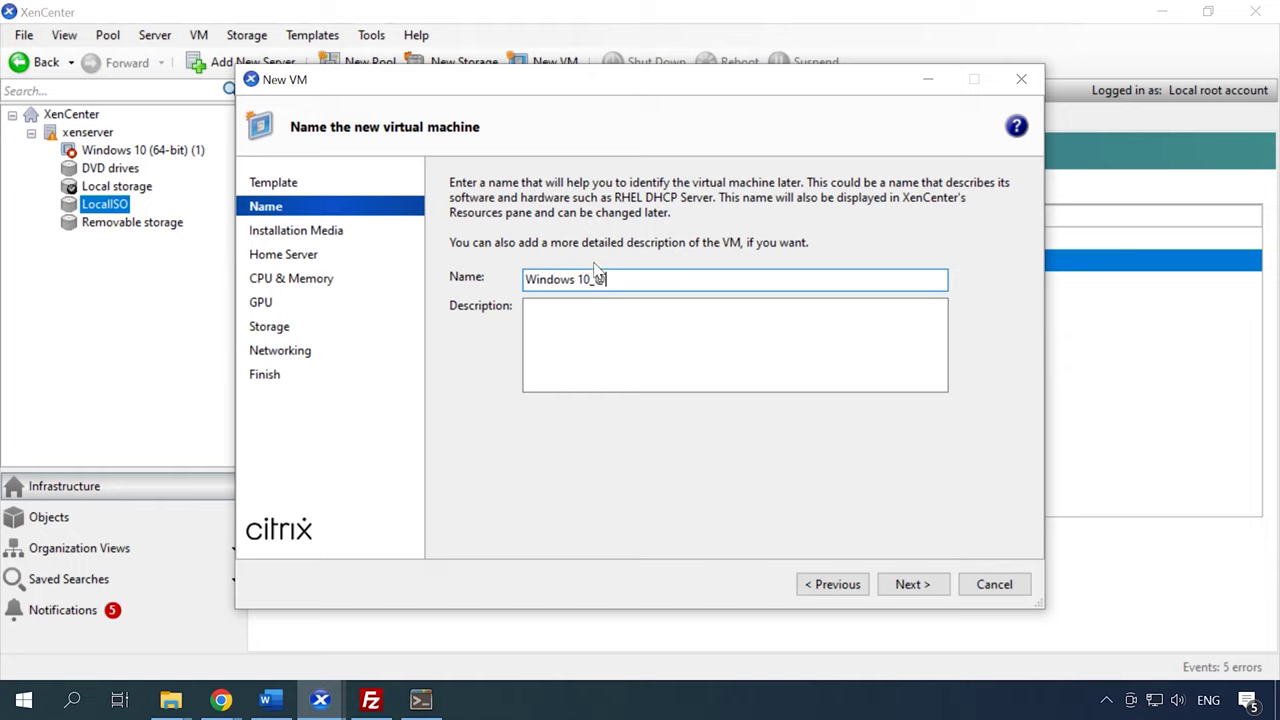
left_click(911, 586)
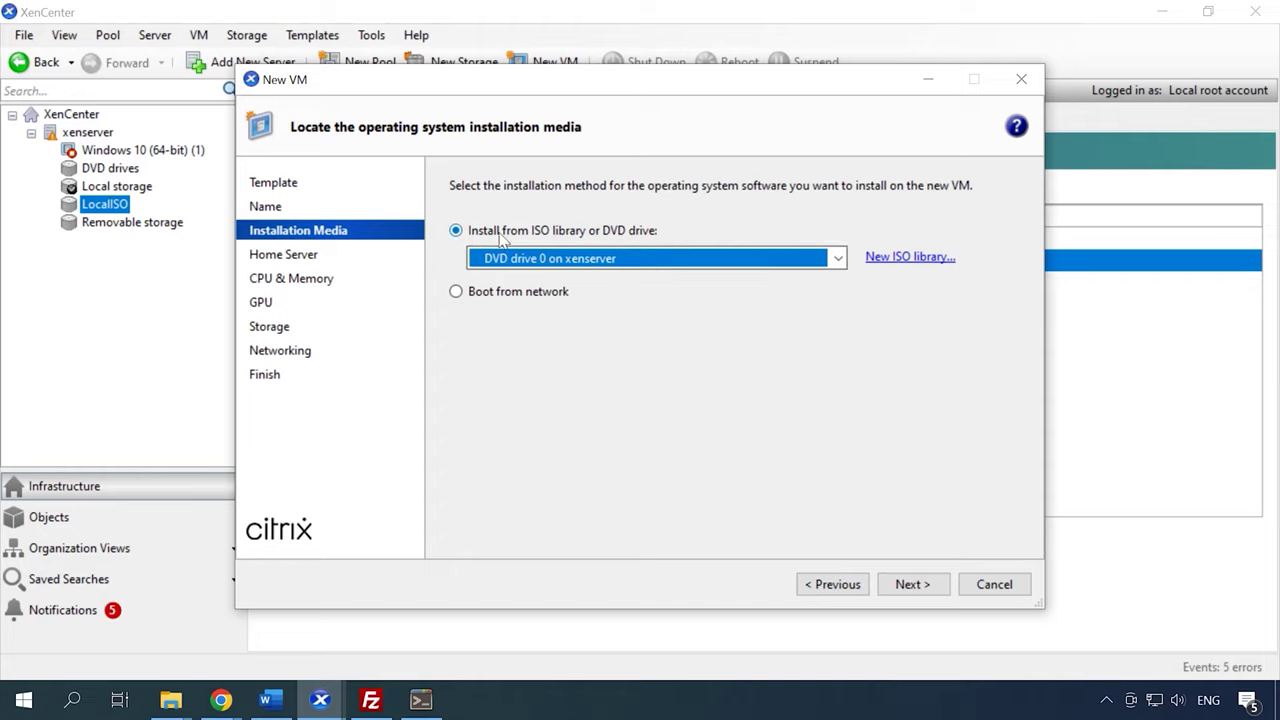
Choose Windows_10.iso from the LocalISO library as the new virtual machine's installation media
left_click(838, 259)
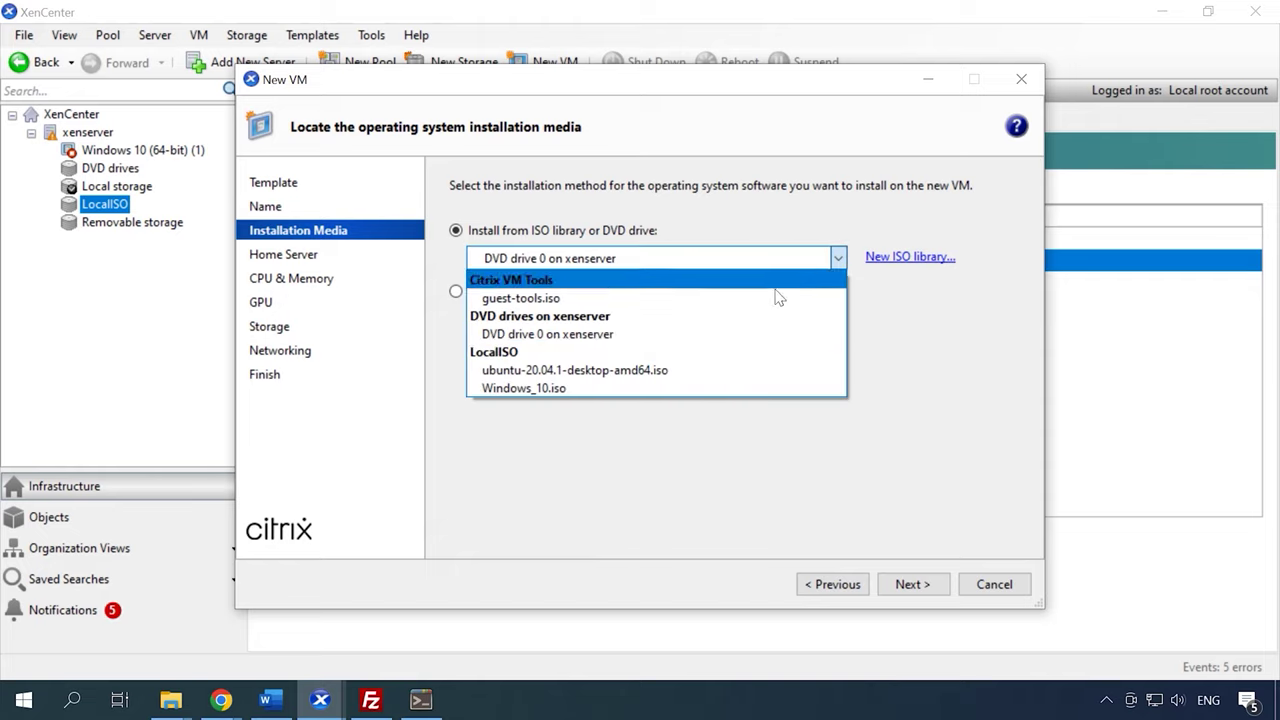
left_click(505, 393)
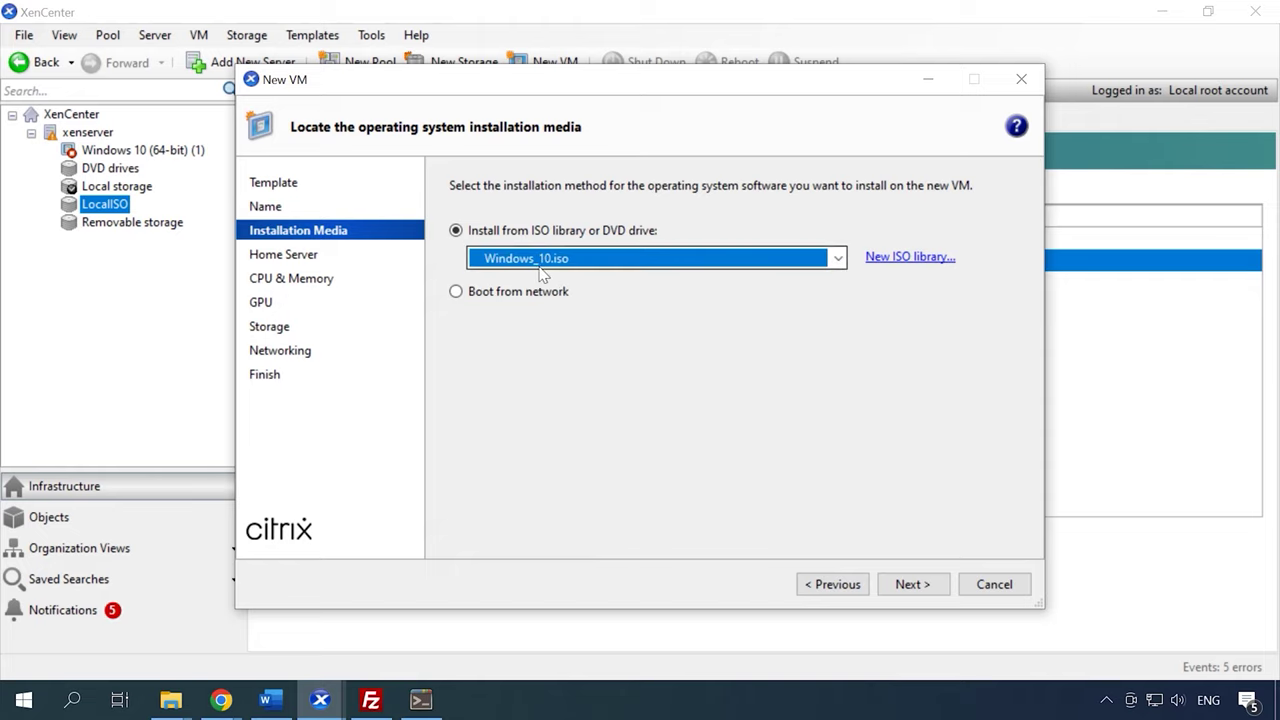
left_click(912, 586)
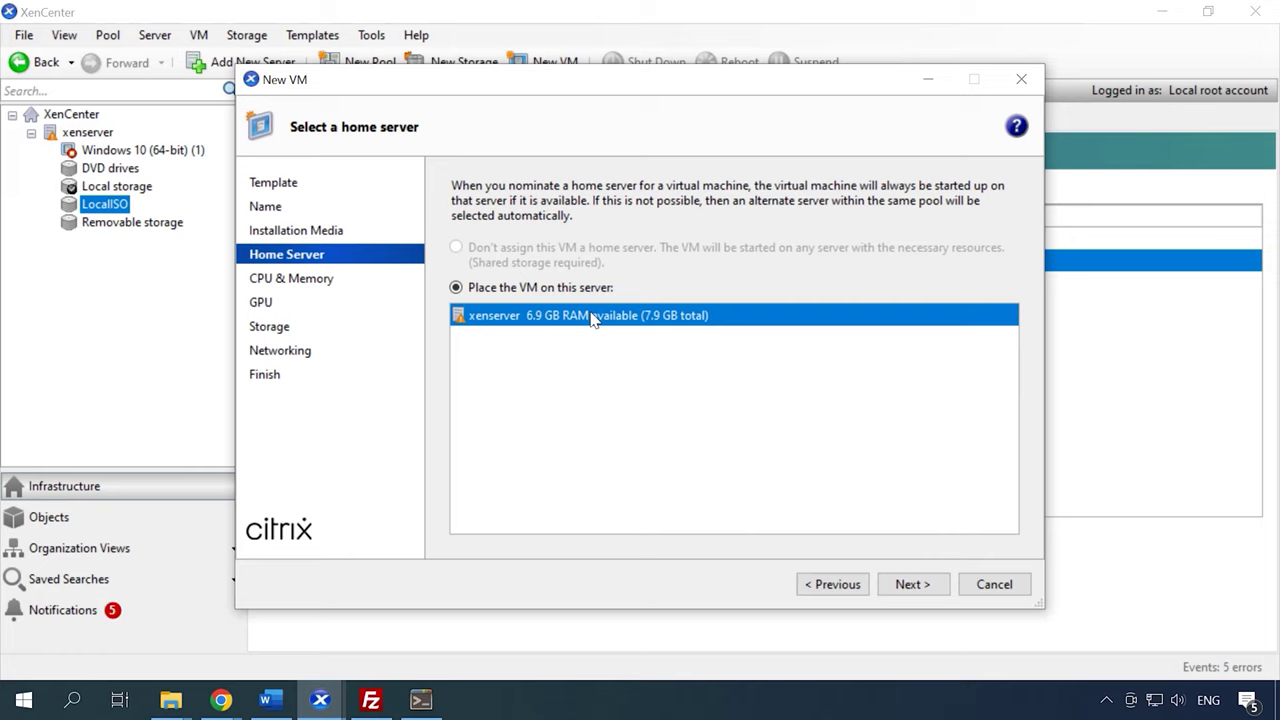
Accept xenserver as home server, 1 vCPU and 4 GB of memory, and continue past the GPU options
left_click(912, 584)
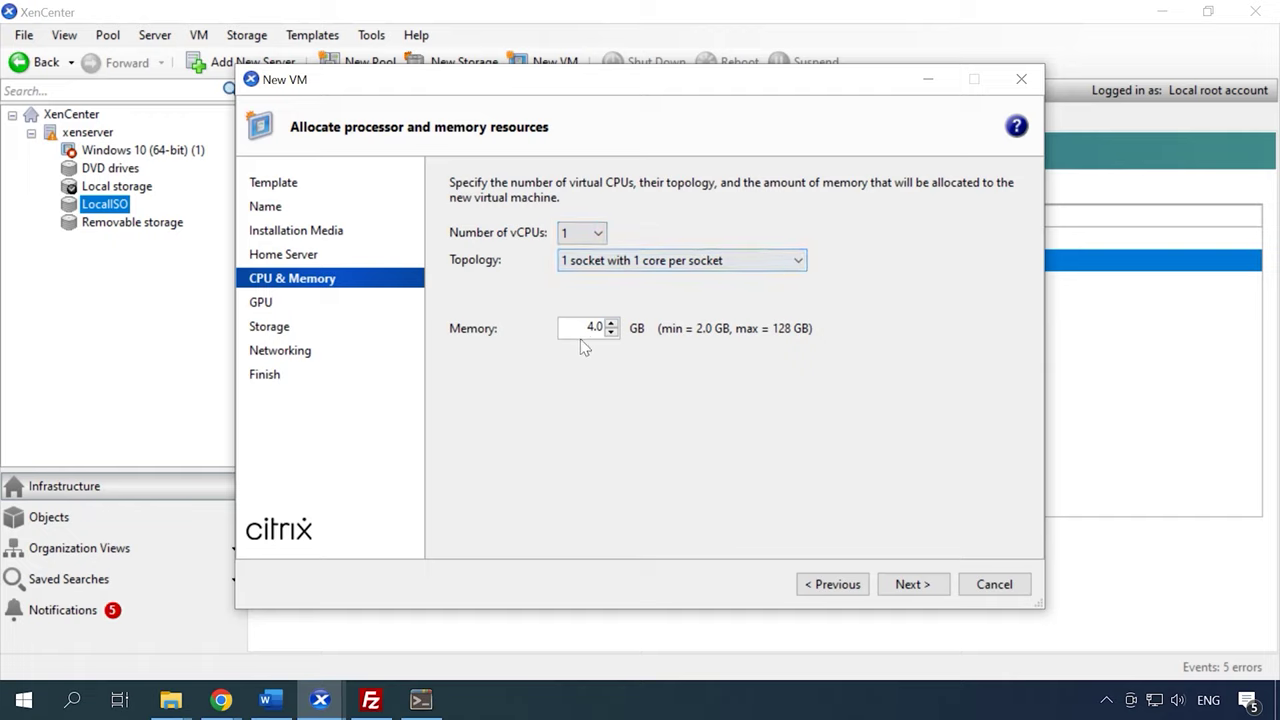
left_click(912, 584)
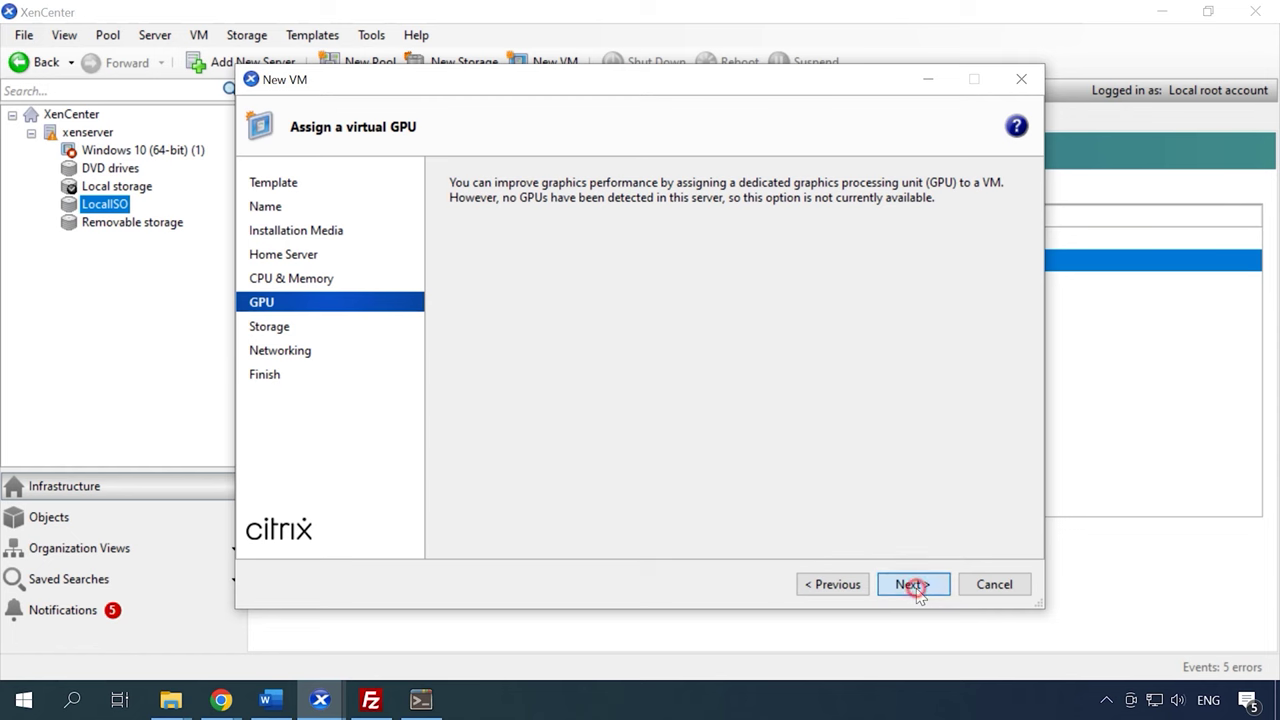
left_click(914, 586)
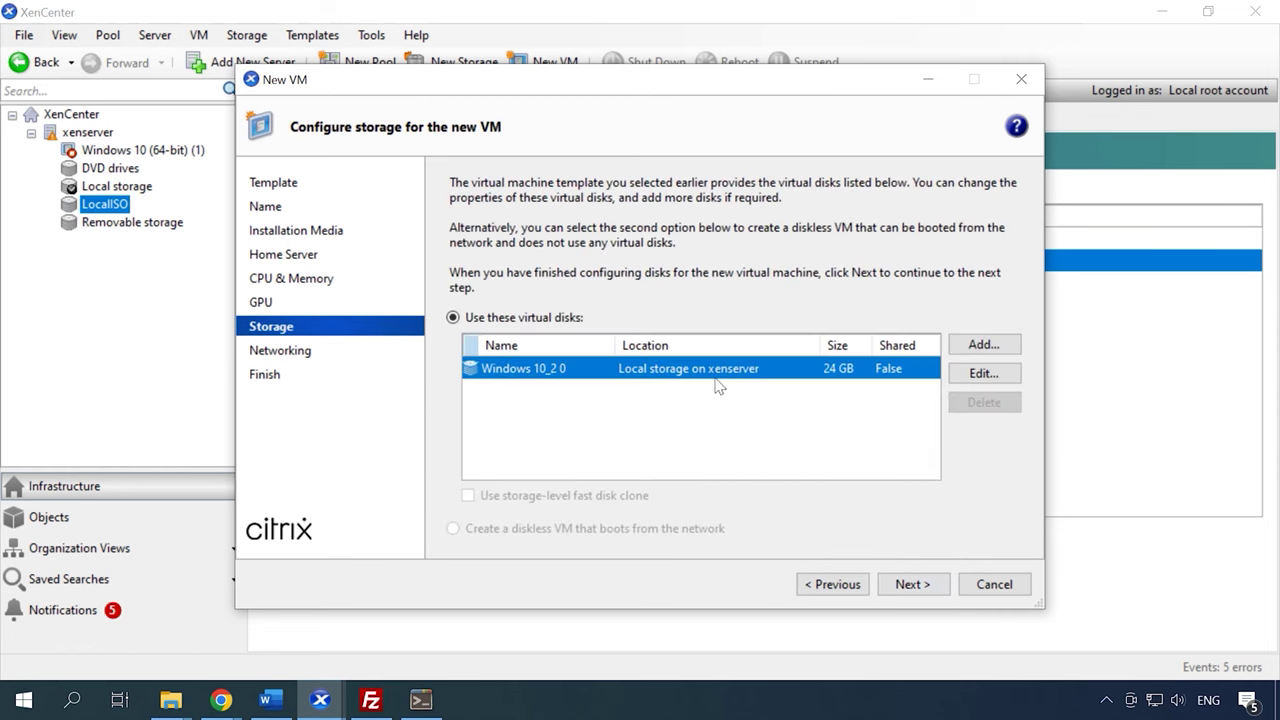
Set the virtual disk's size to 35 GB on Local storage on xenserver and proceed to the network configuration
left_click(984, 373)
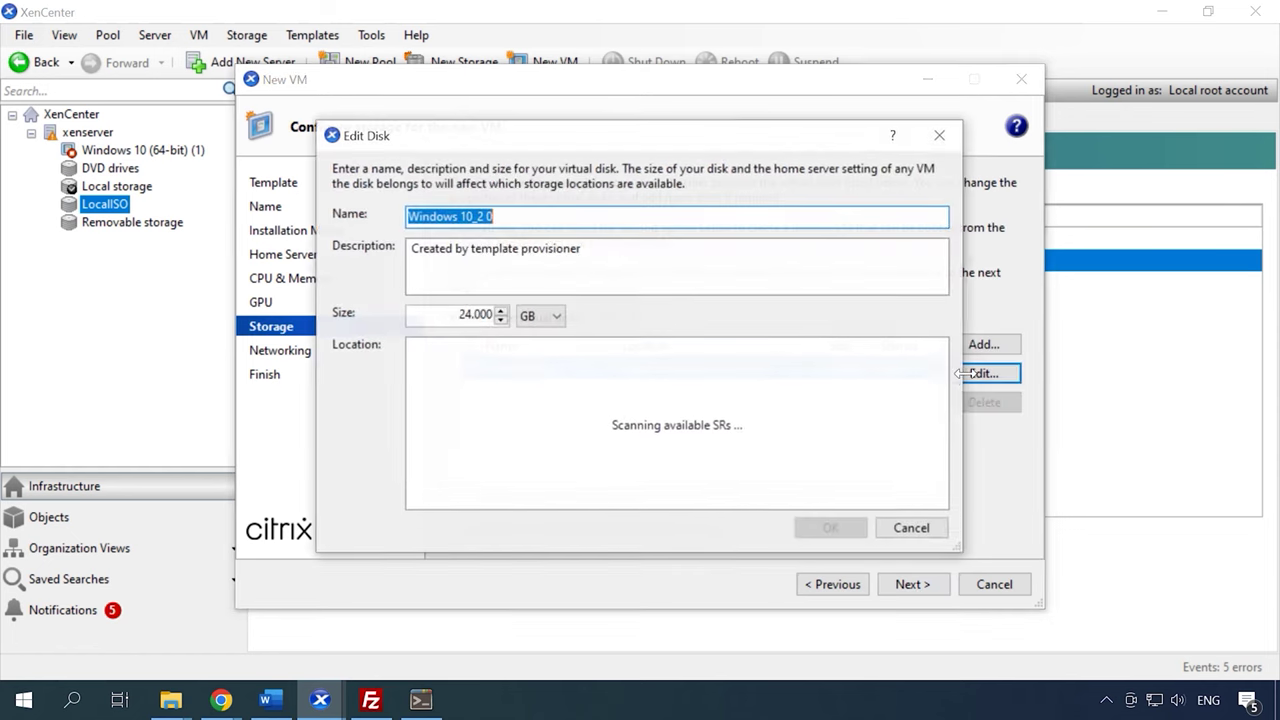
double_click(478, 308)
type("35")
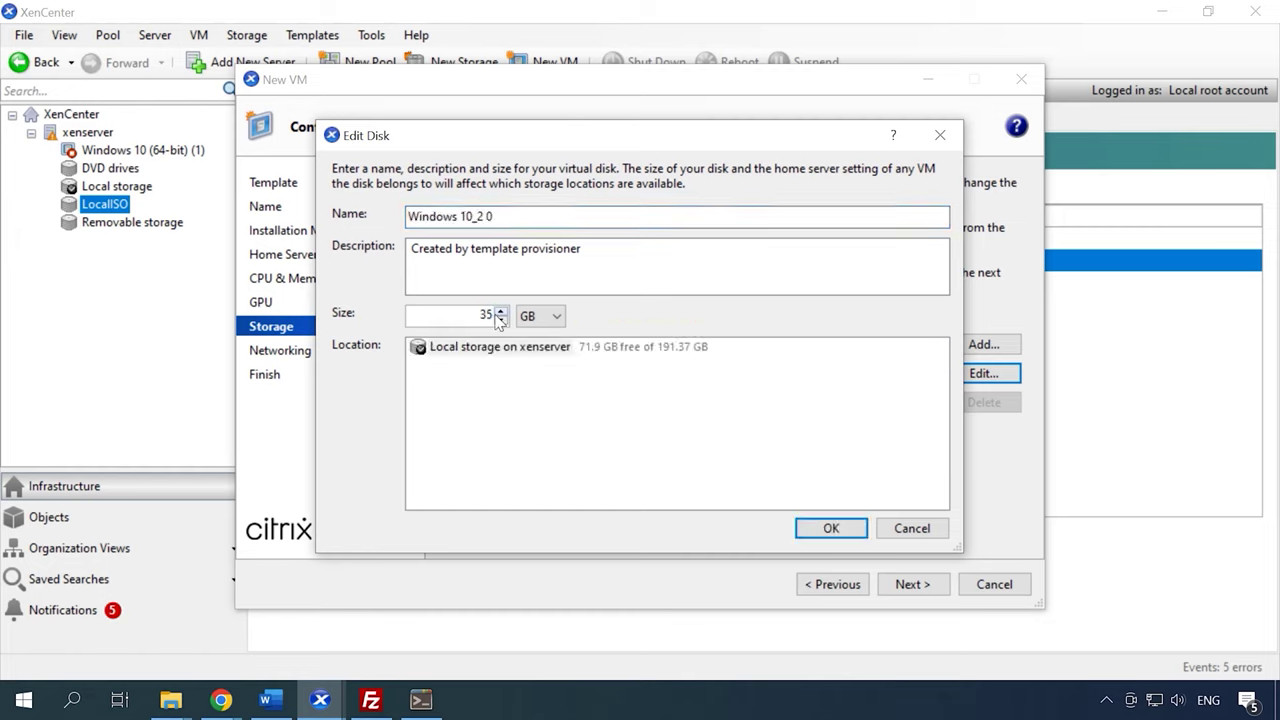
left_click(527, 356)
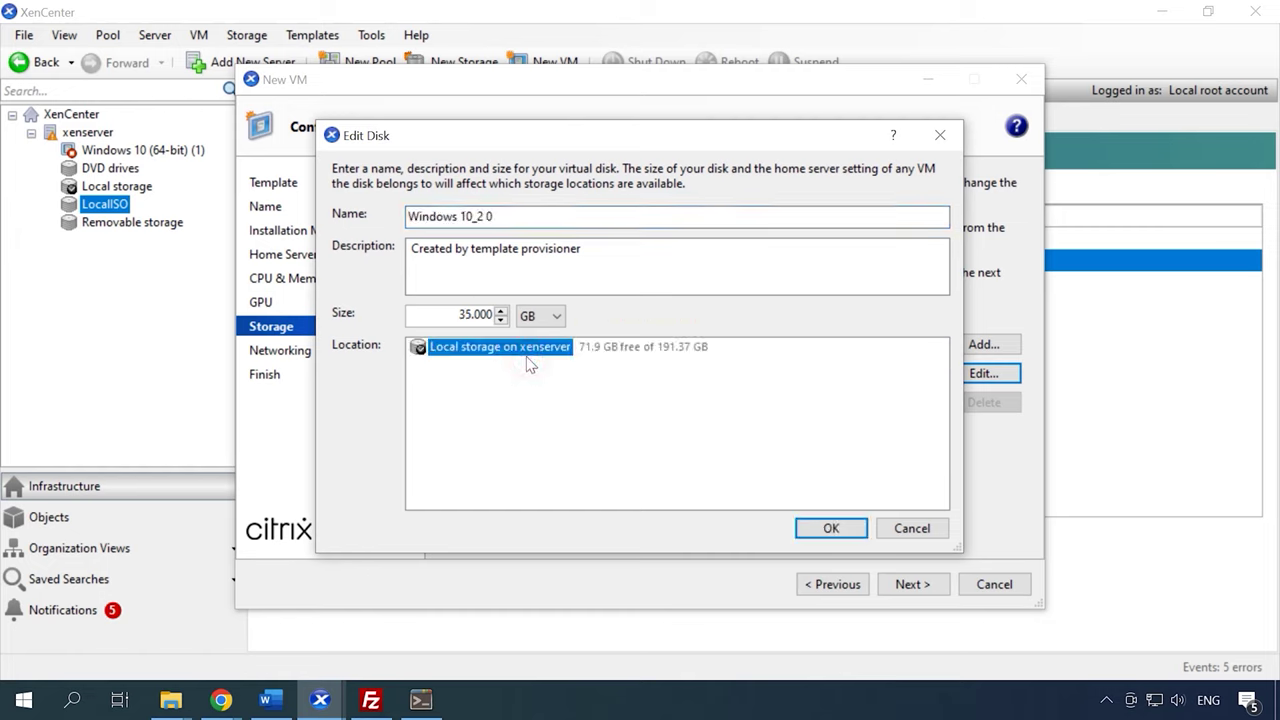
left_click(838, 532)
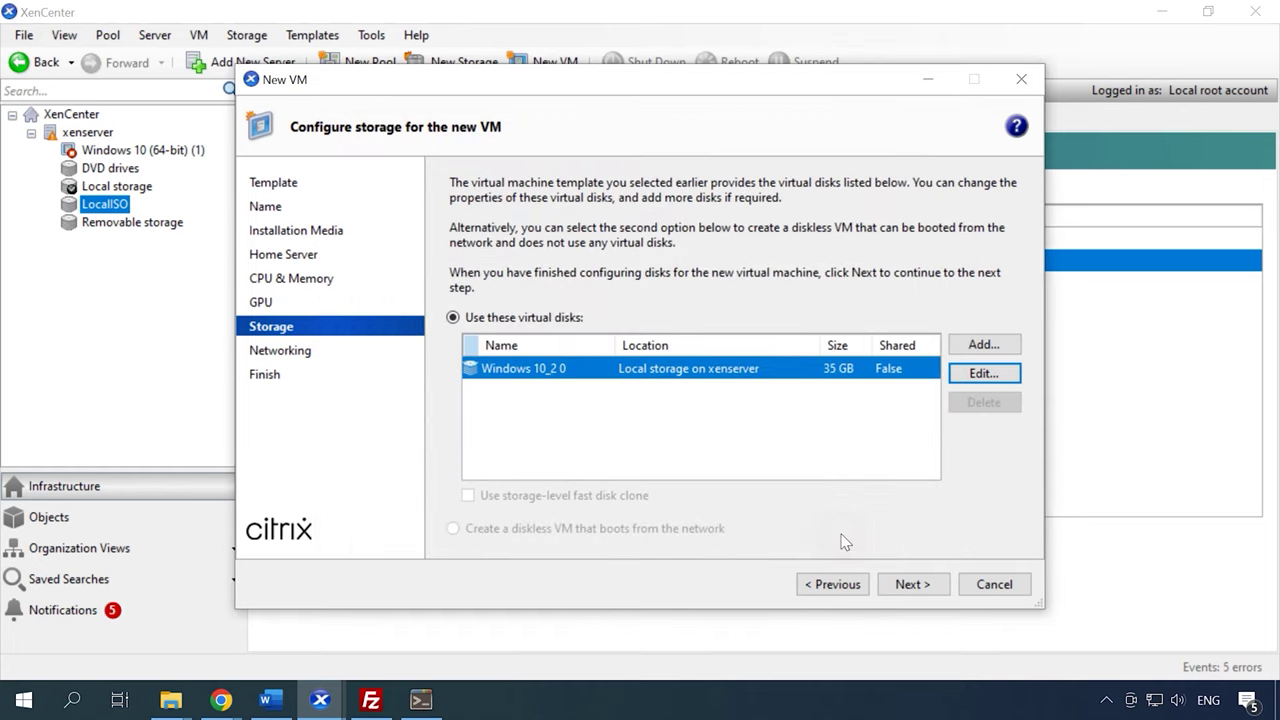
left_click(920, 590)
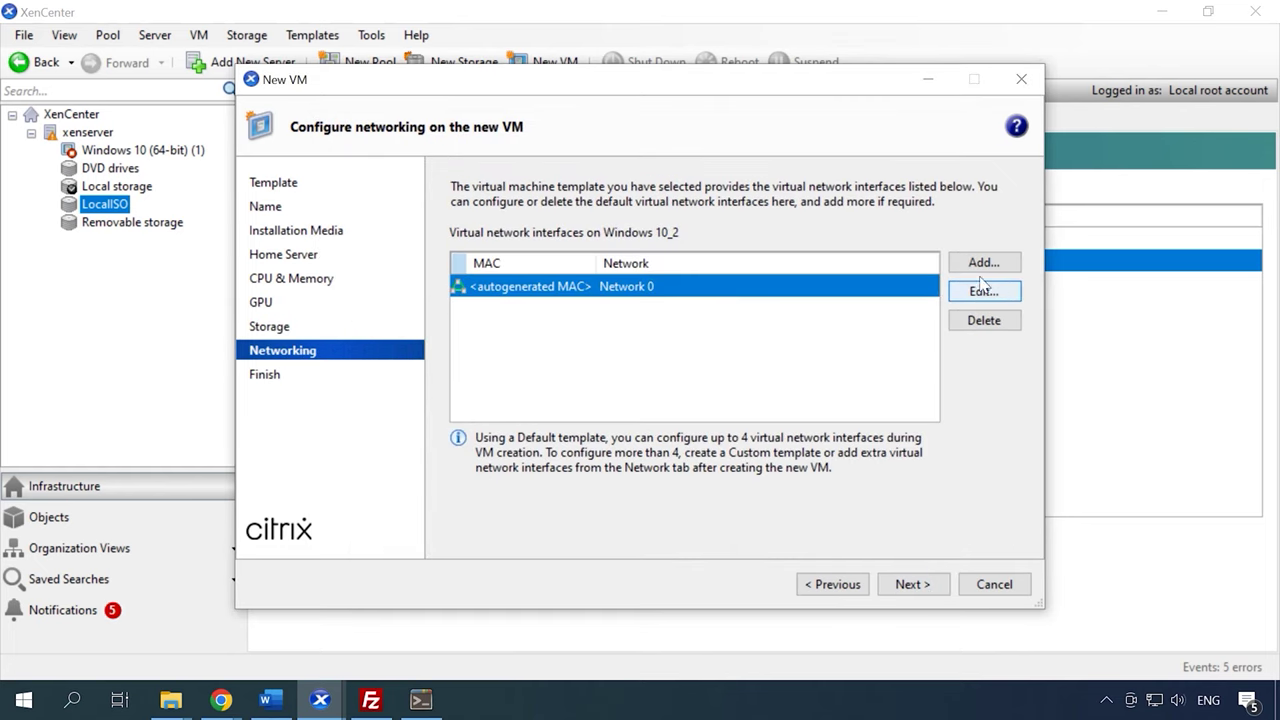
Keep Network 0 as the new virtual machine's network and create Windows 10_2 with automatic start
left_click(918, 590)
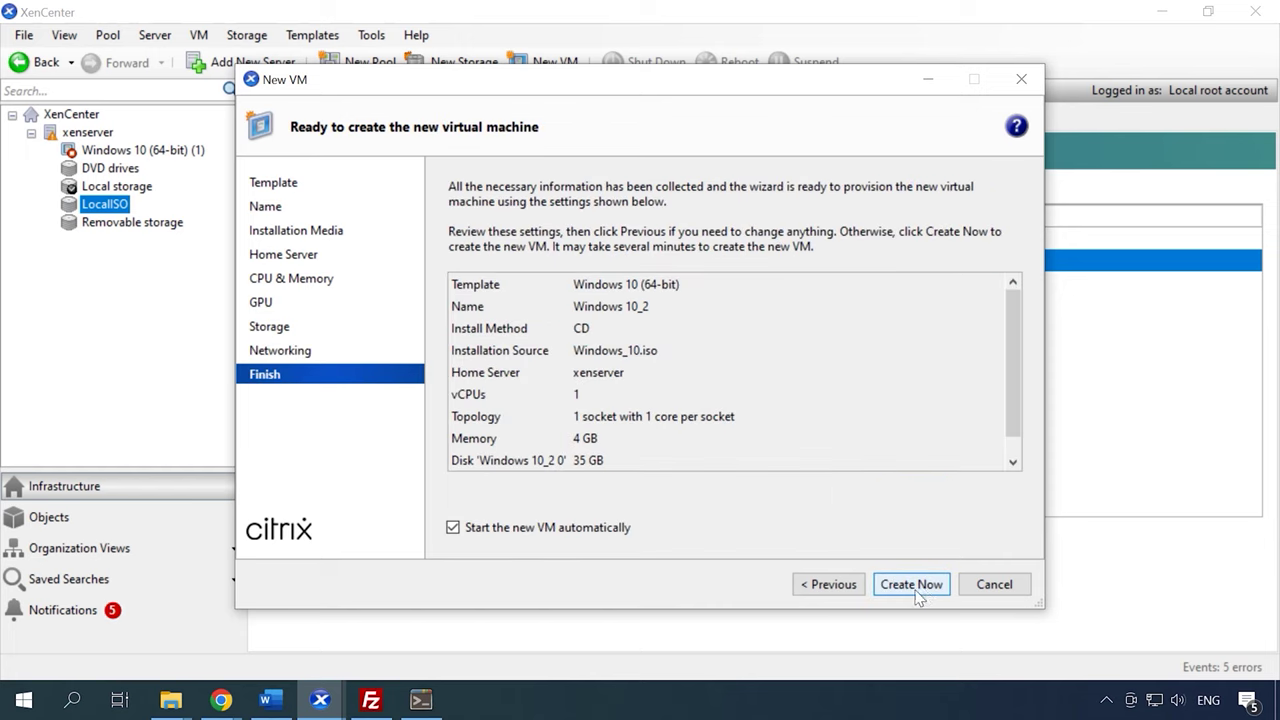
left_click(911, 585)
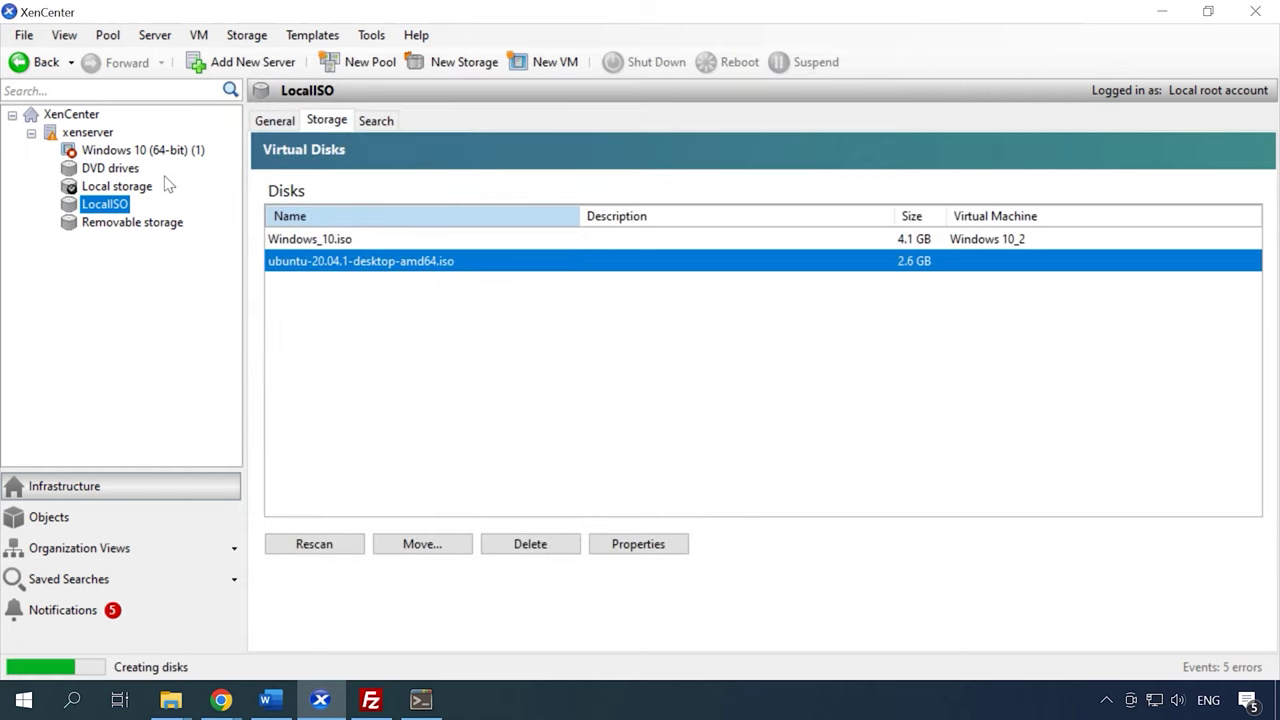
Open the console of Windows 10_2 and continue past the first Windows setup page with its preset options
left_click(115, 172)
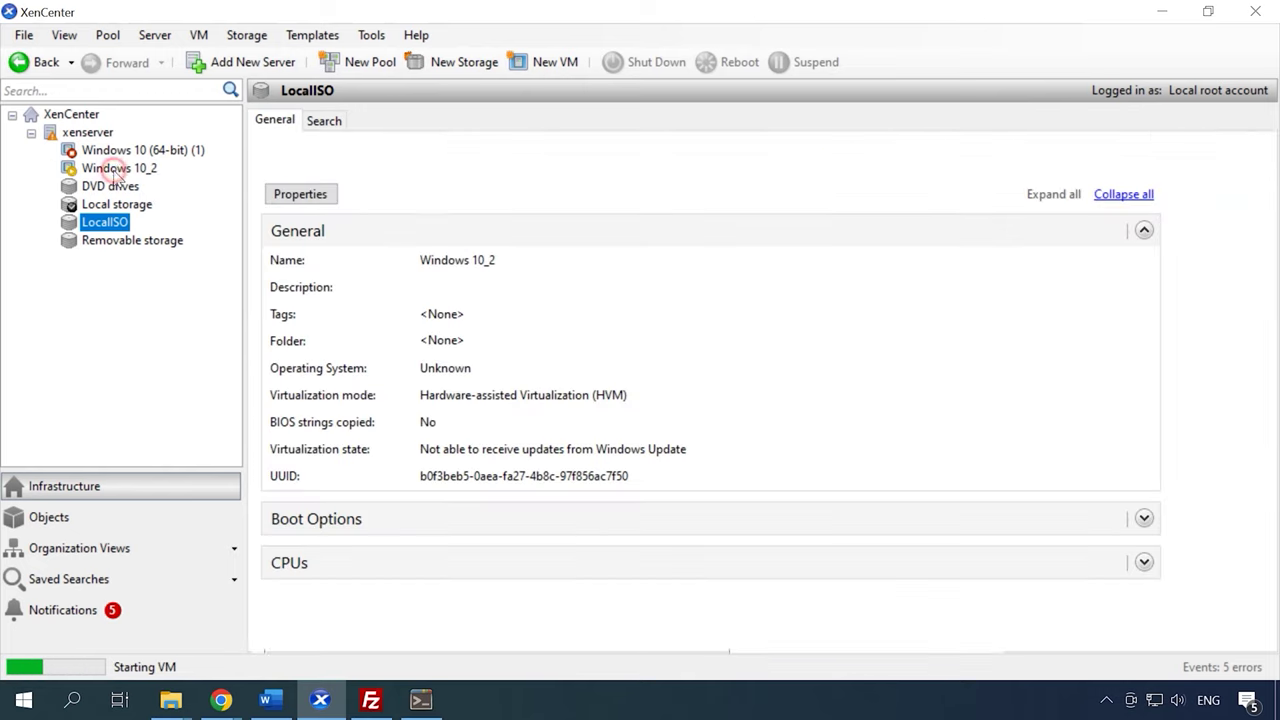
left_click(513, 121)
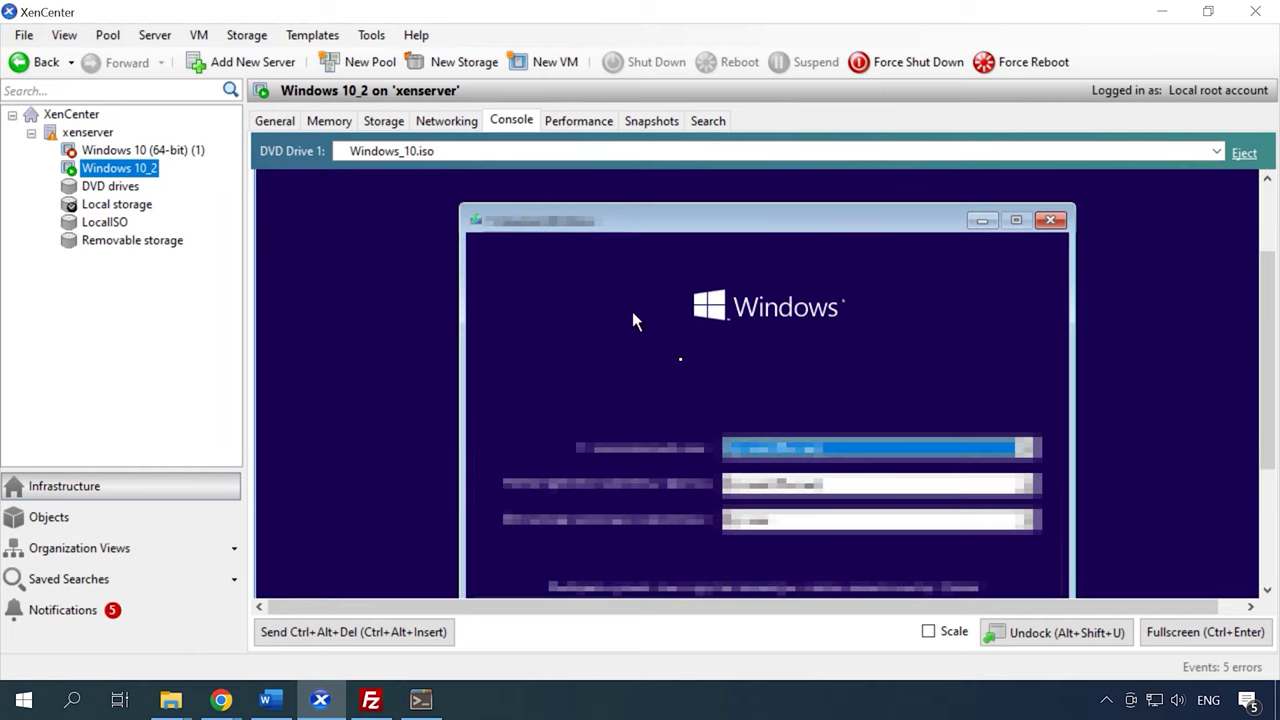
left_click_drag(1270, 336, 1269, 362)
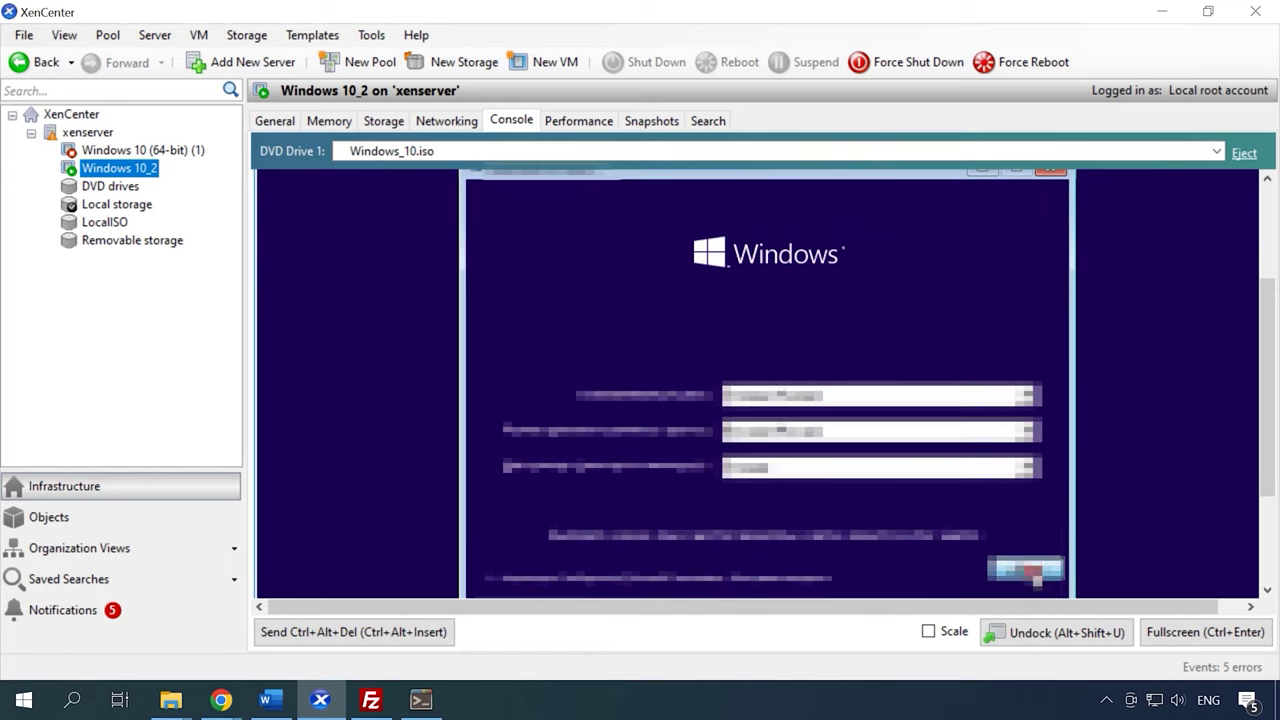
left_click(1027, 573)
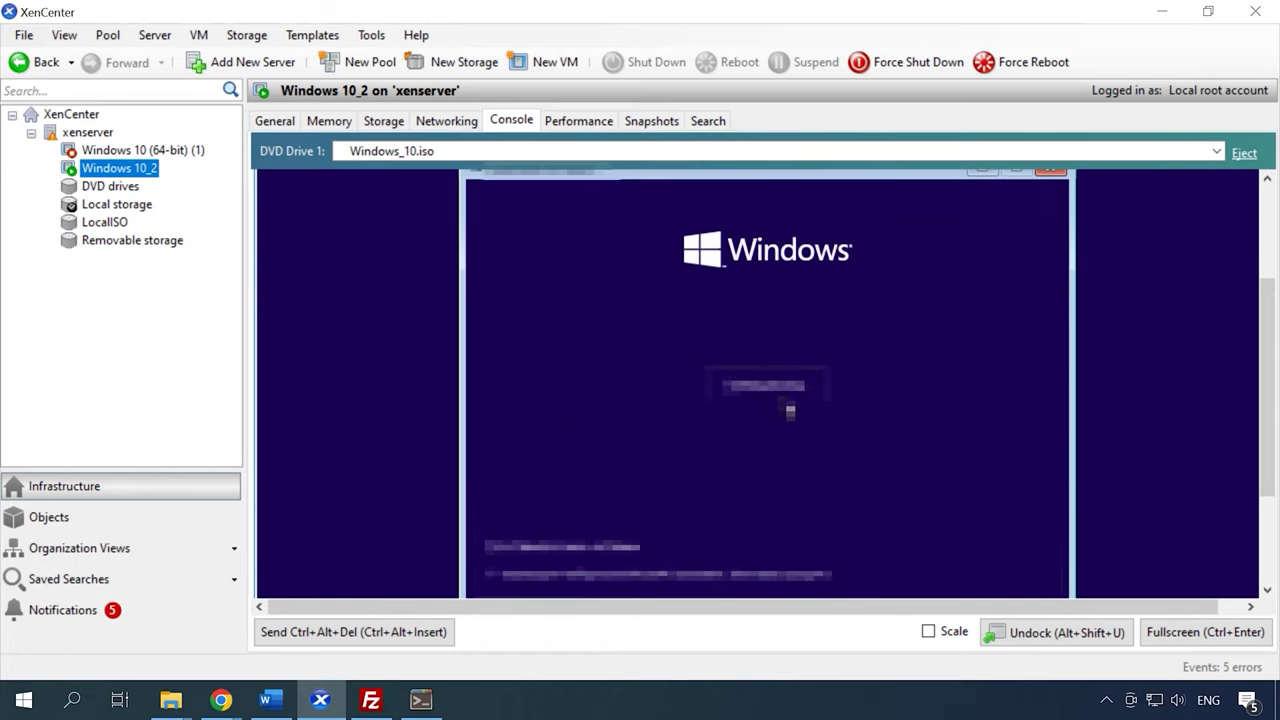
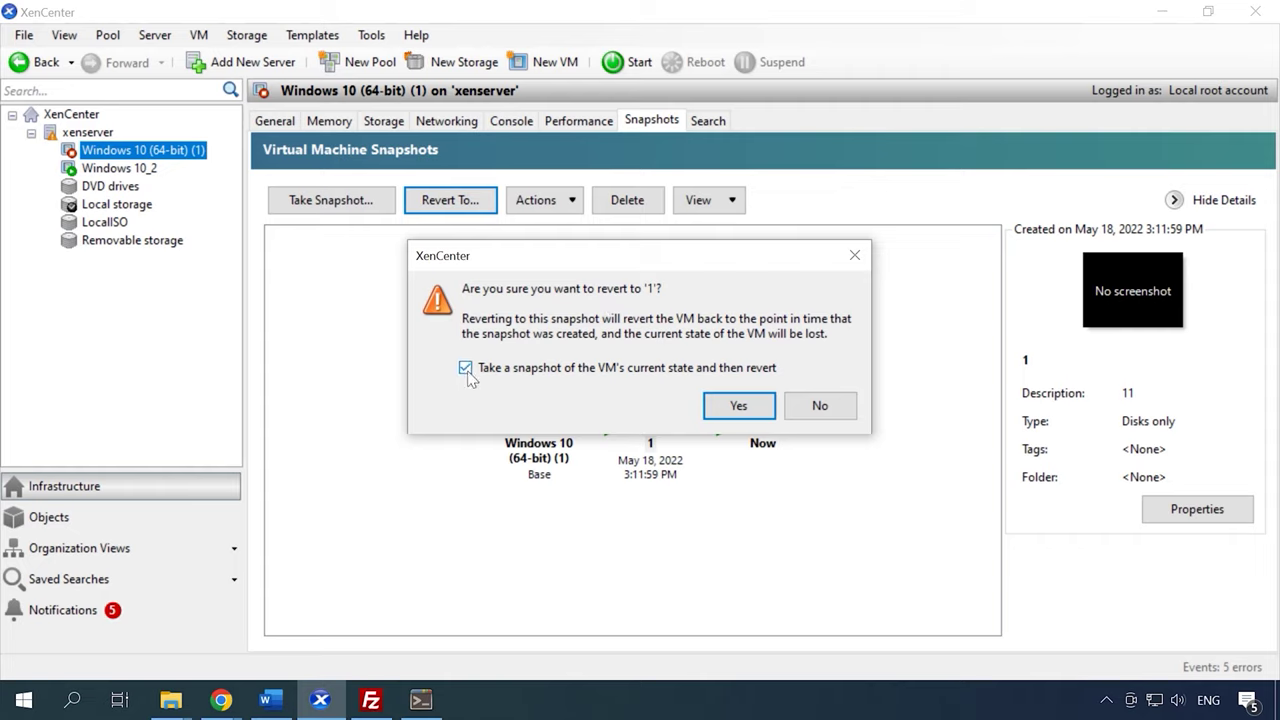
Revert the Windows 10 (64-bit) (1) virtual machine to snapshot 1
left_click(676, 368)
left_click(739, 410)
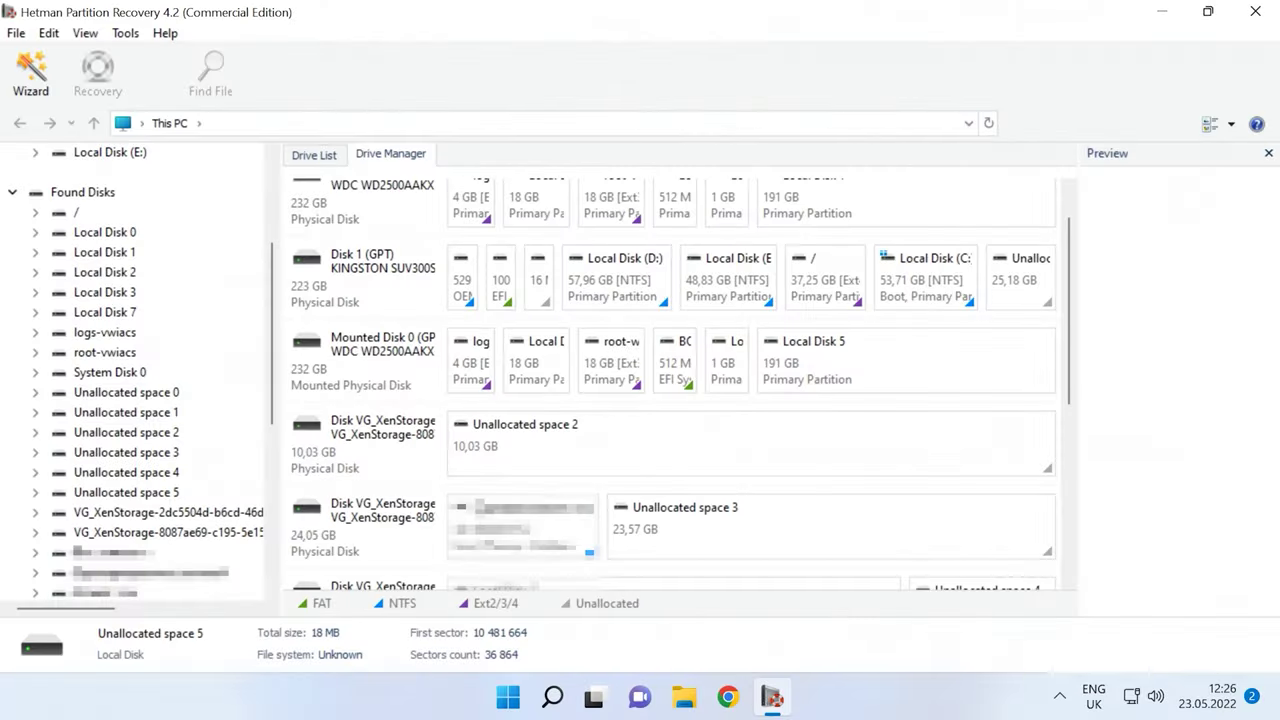
scroll(488, 505, "down", 3)
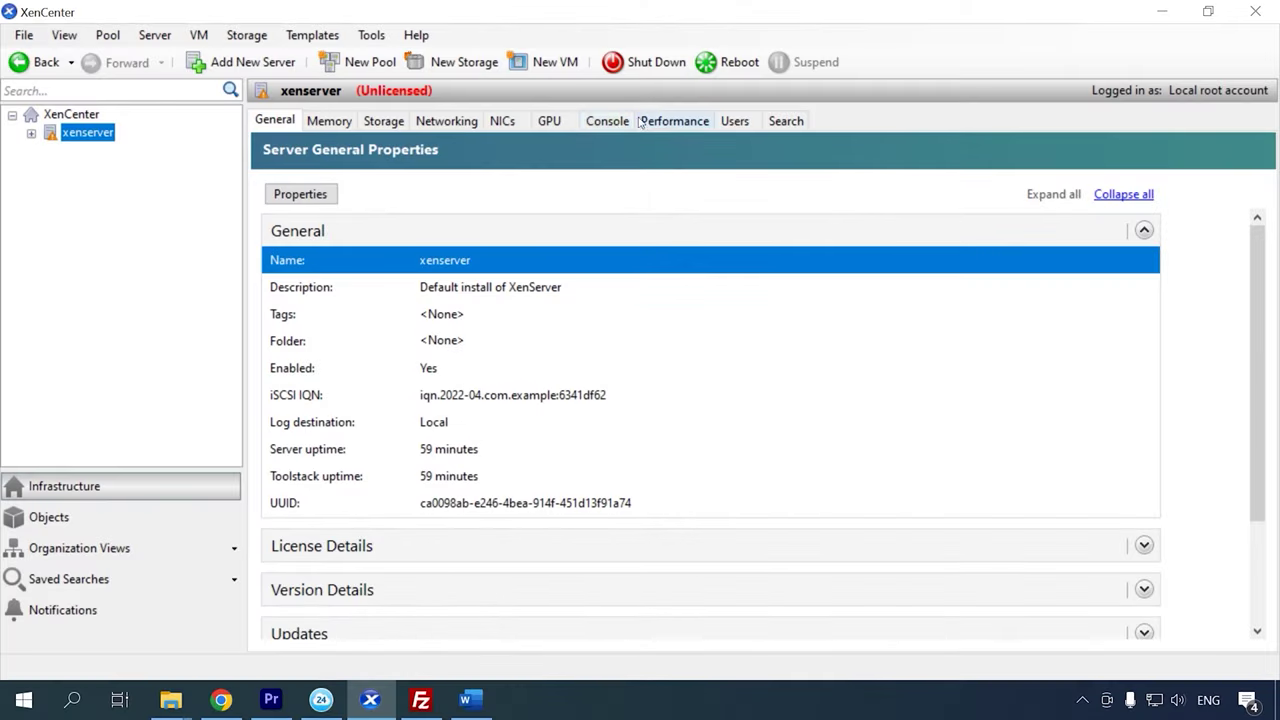
Open a maximized SSH console to xenserver and log in as root with the account password
left_click(617, 124)
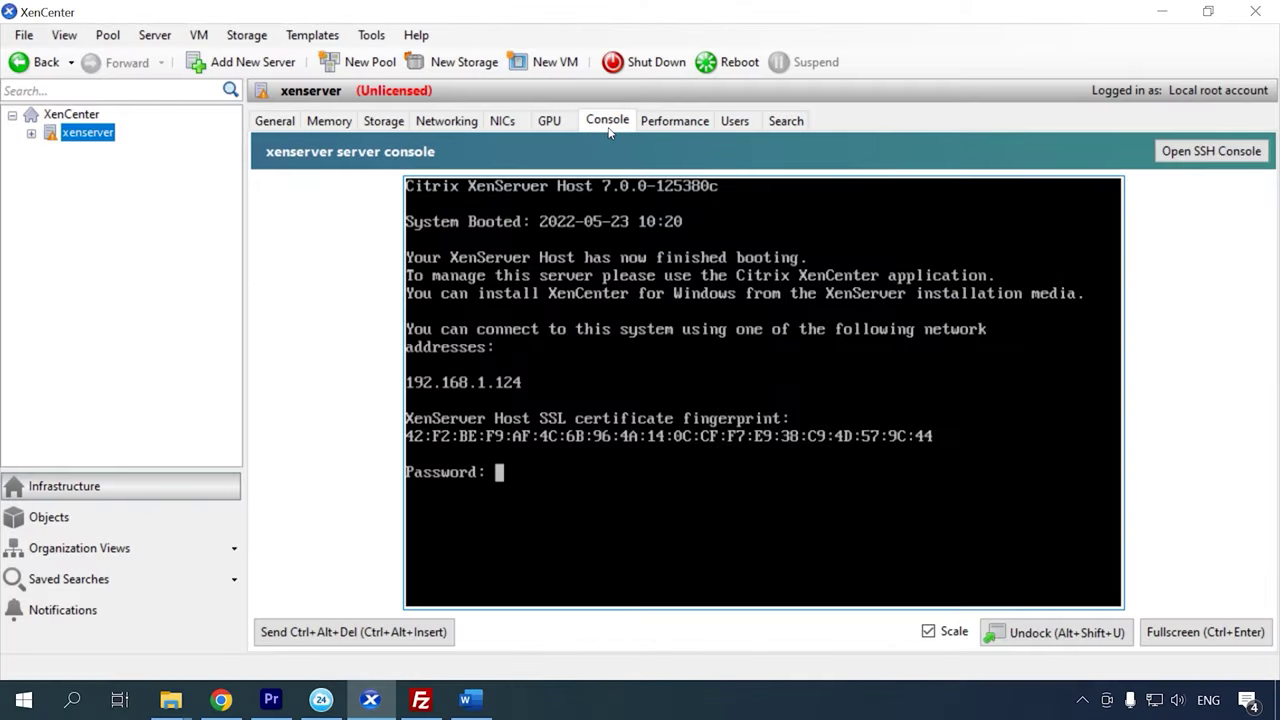
left_click(1220, 152)
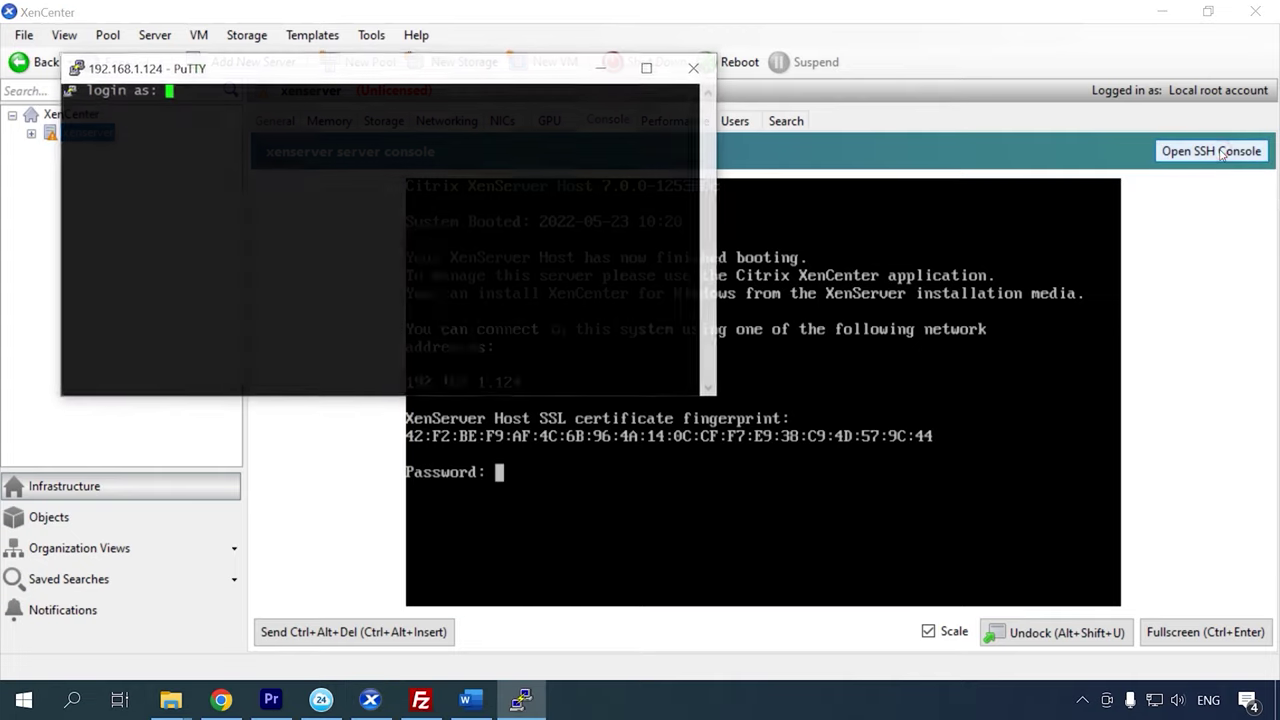
left_click(648, 67)
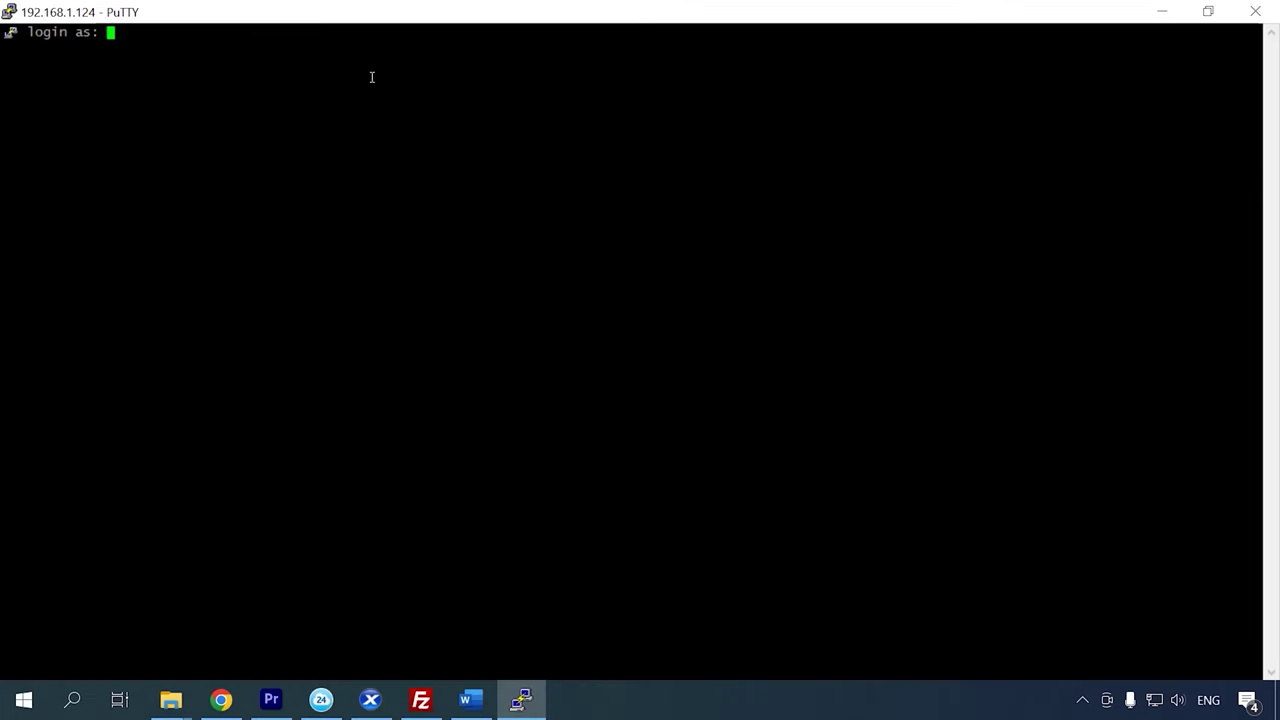
type("root")
key("Return")
key("Return")
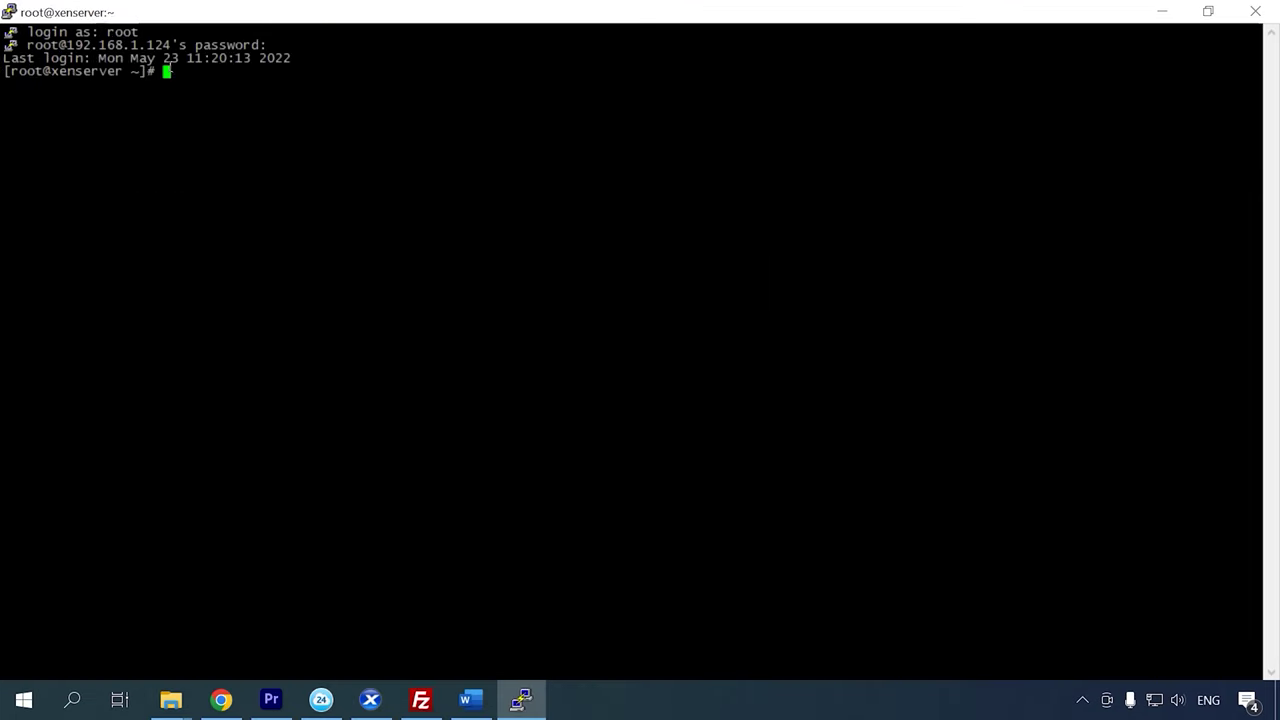
List the host's virtual machines with xe vm-list and the disks of Windows 10 (64-bit) (1) using xe vm-disk-list with its UUID
type("xe vm-list")
key("Return")
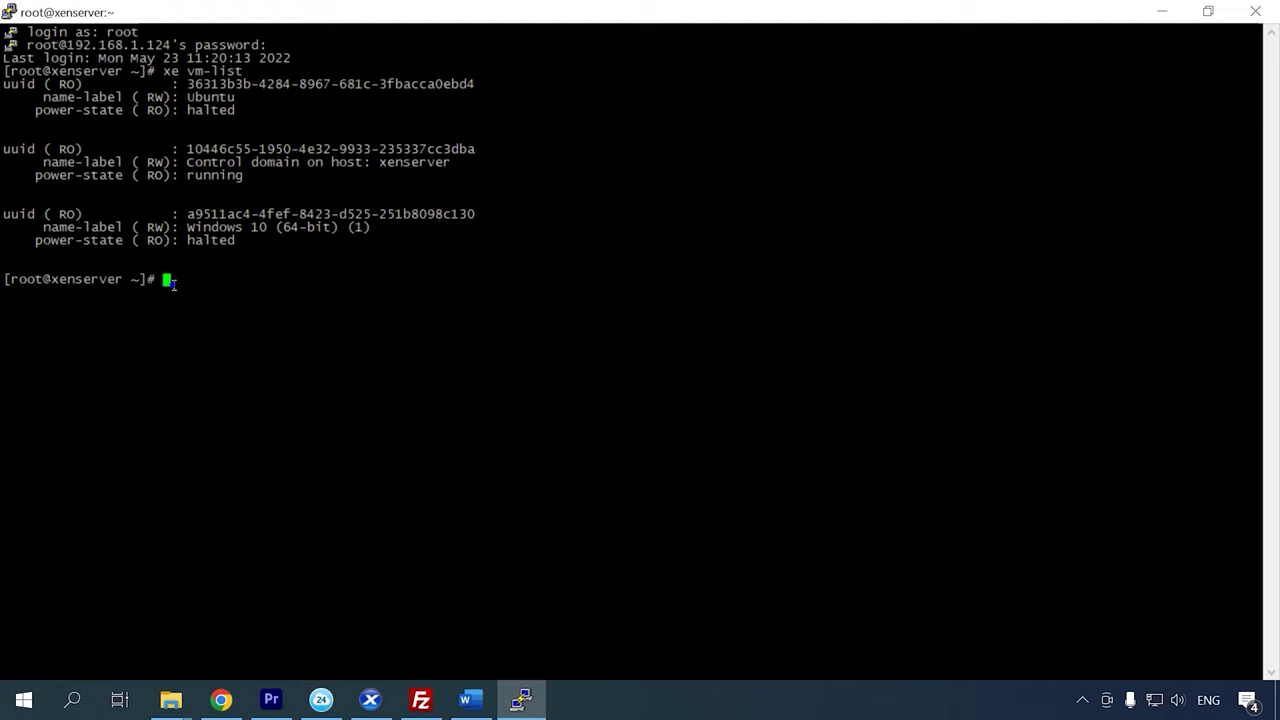
type("xe vm-disk-list uuid=")
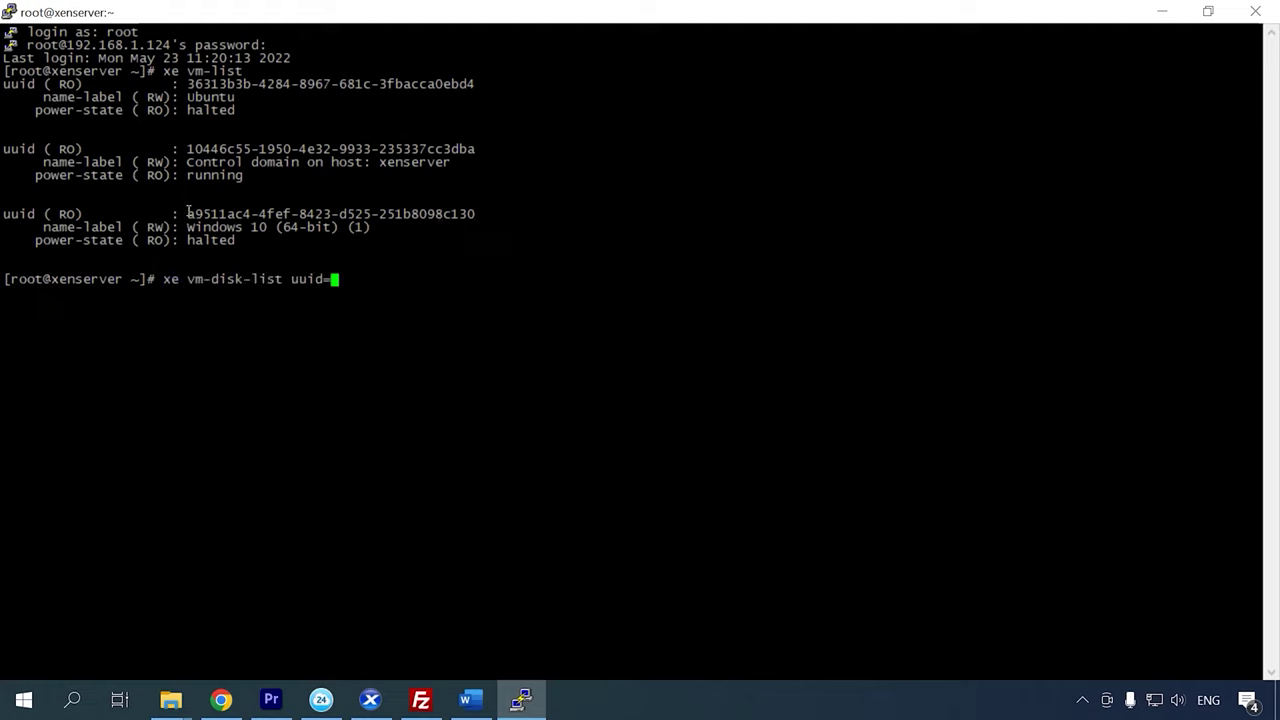
left_click_drag(188, 213, 474, 213)
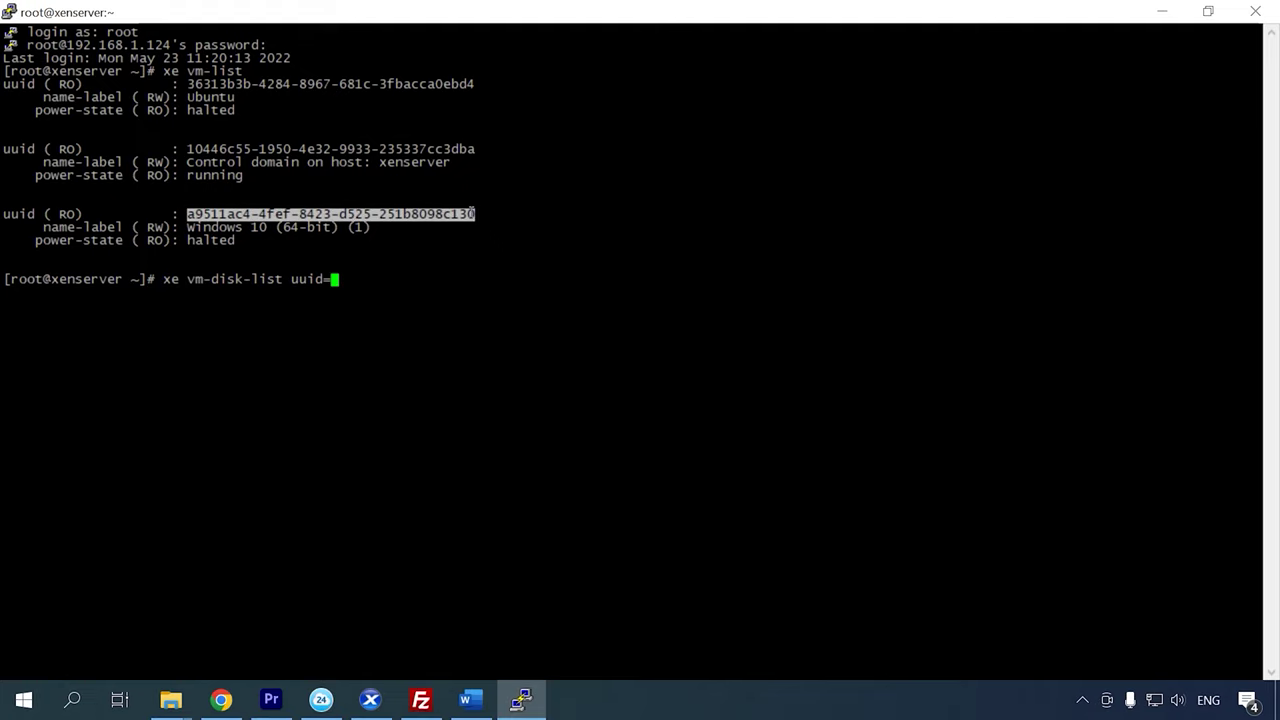
right_click(455, 219)
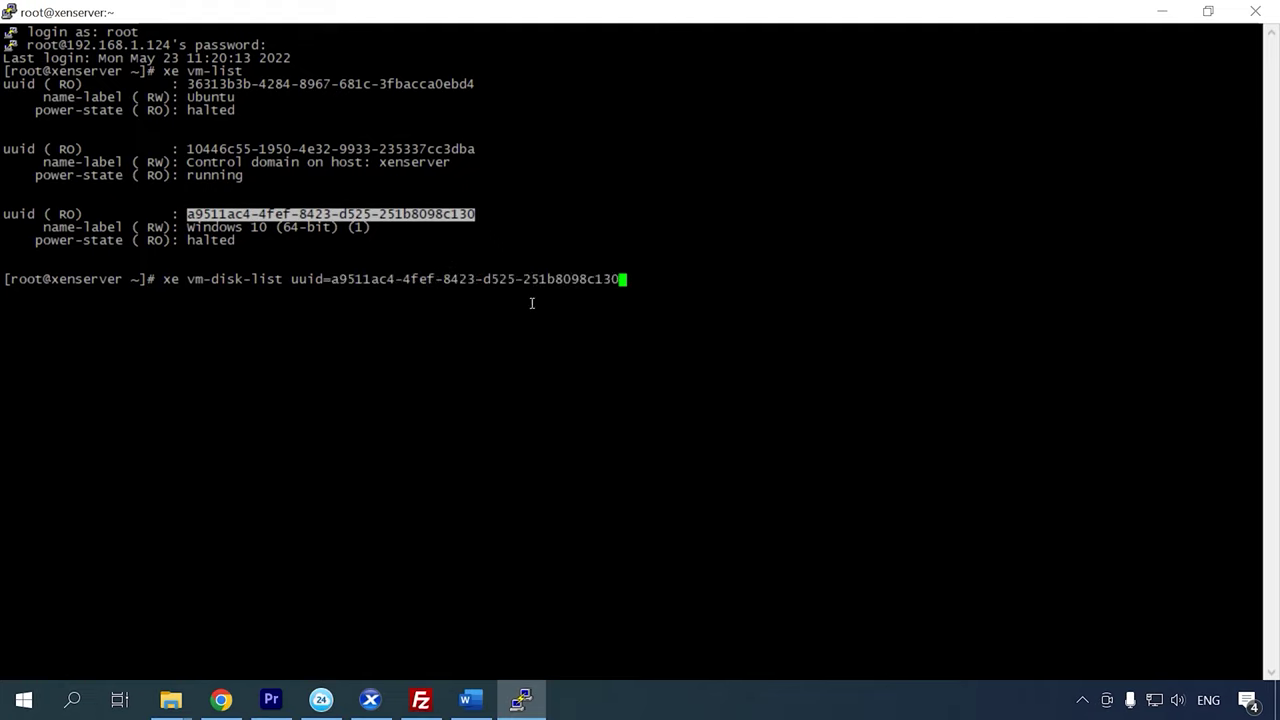
left_click(632, 282)
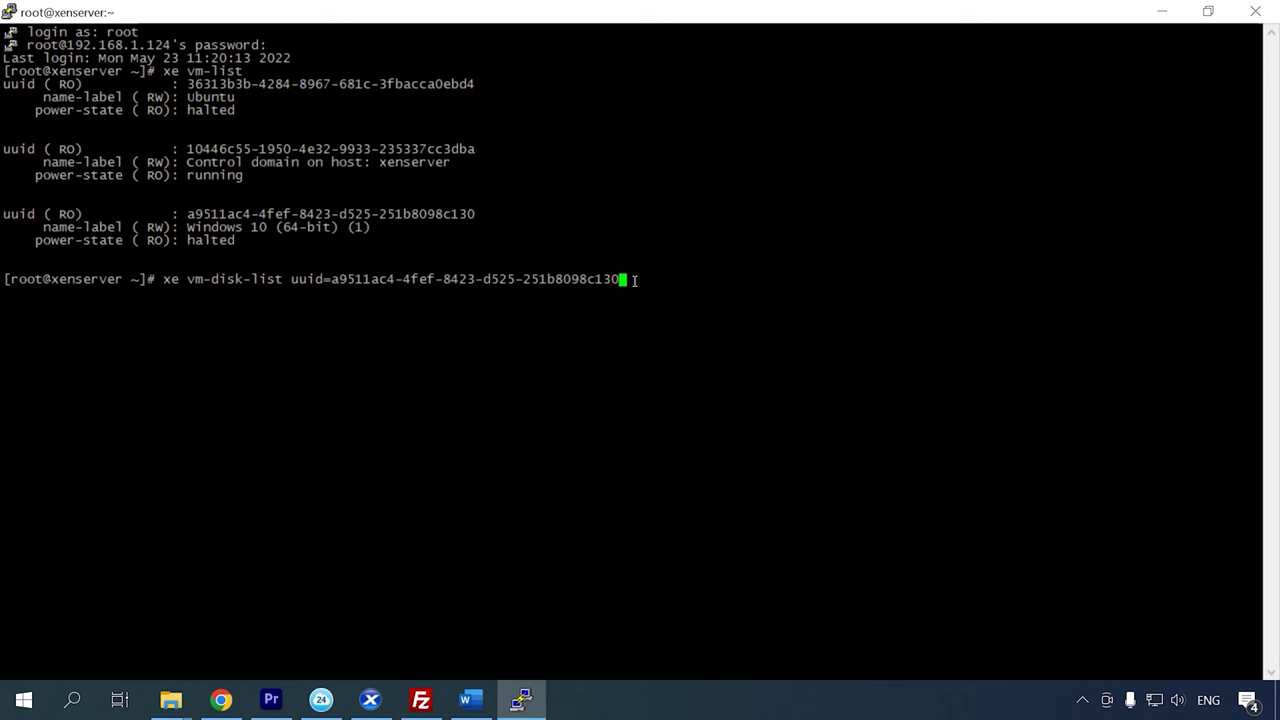
key("Return")
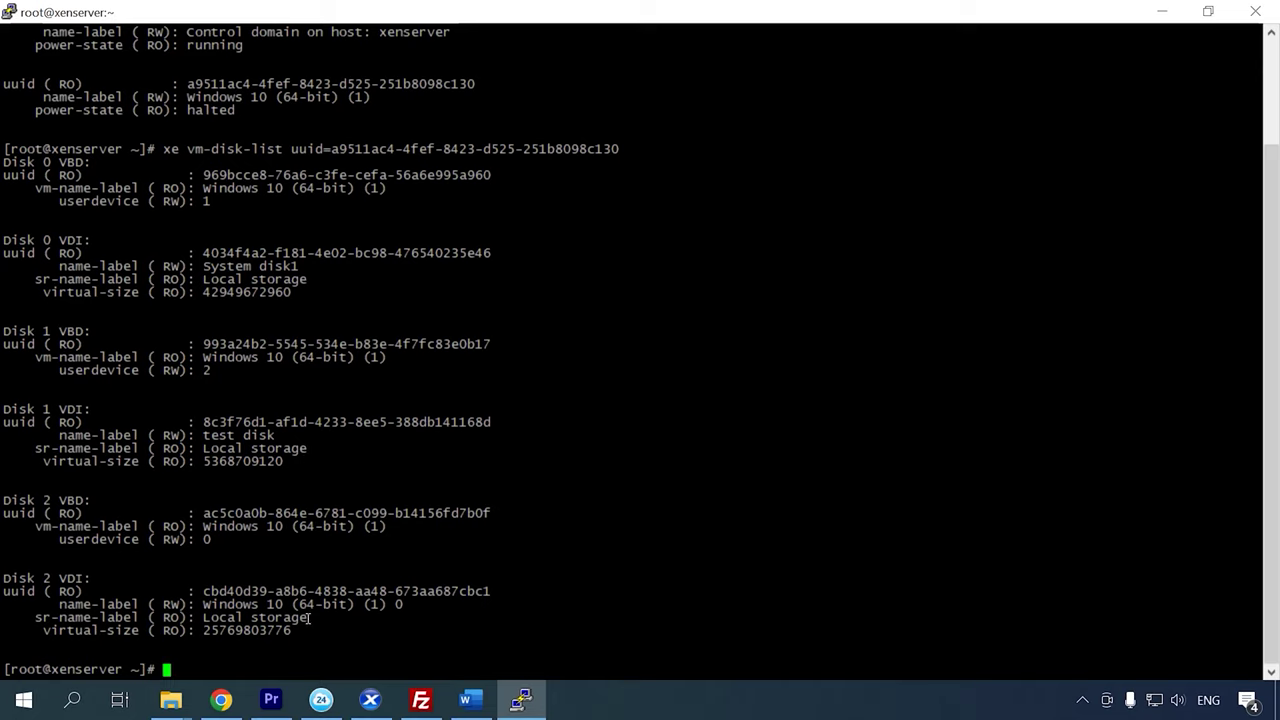
Look up the disks' storage repository with xe sr-list name-label=Local\ storage and highlight its UUID
left_click_drag(309, 618, 205, 618)
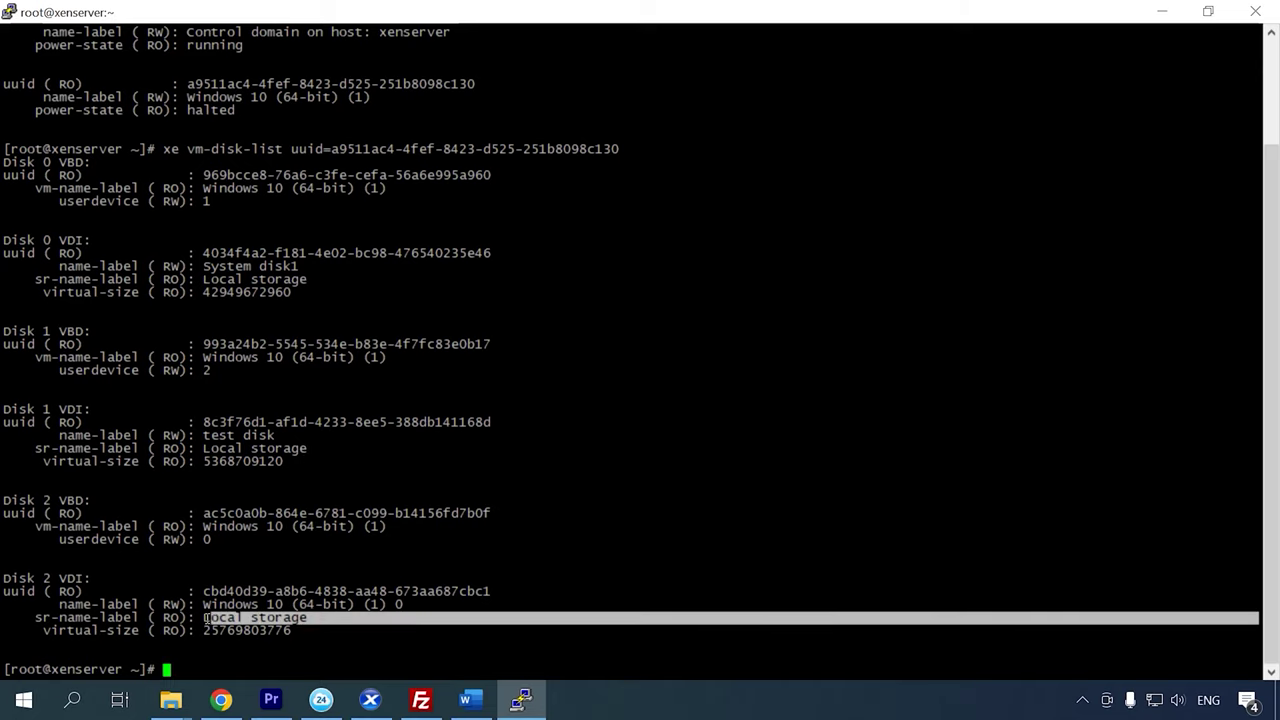
left_click(368, 613)
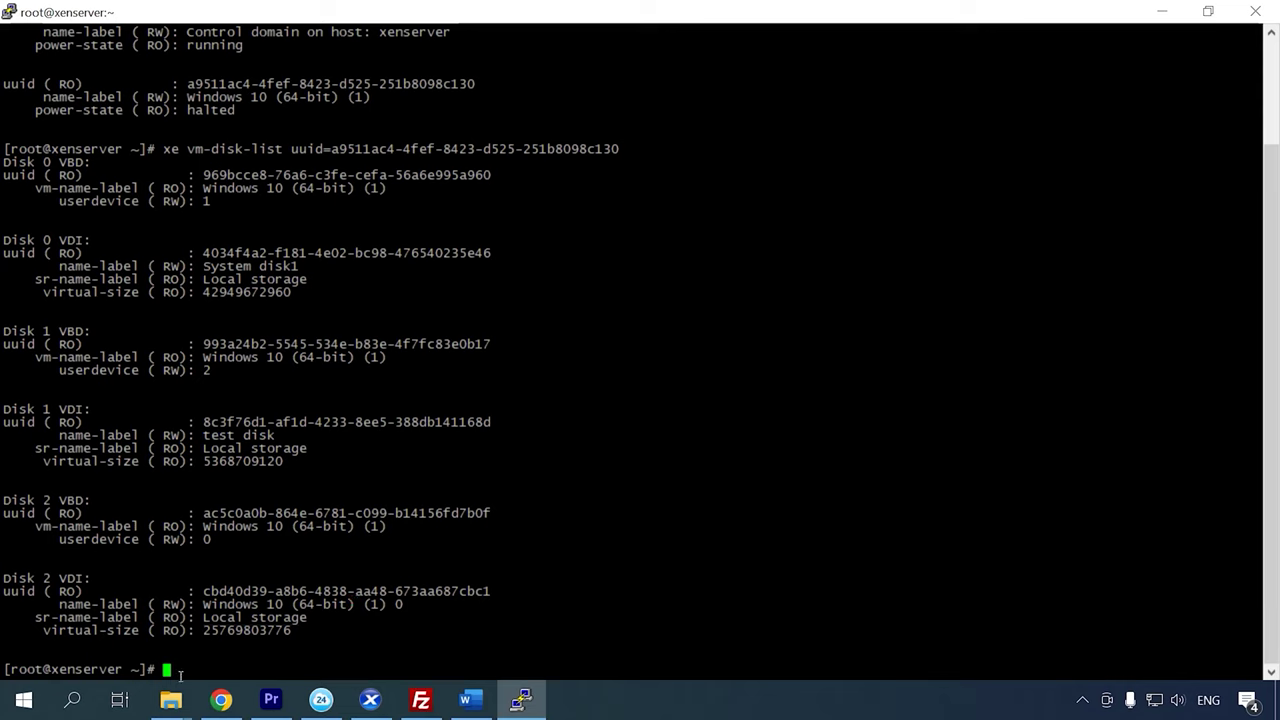
key("Up")
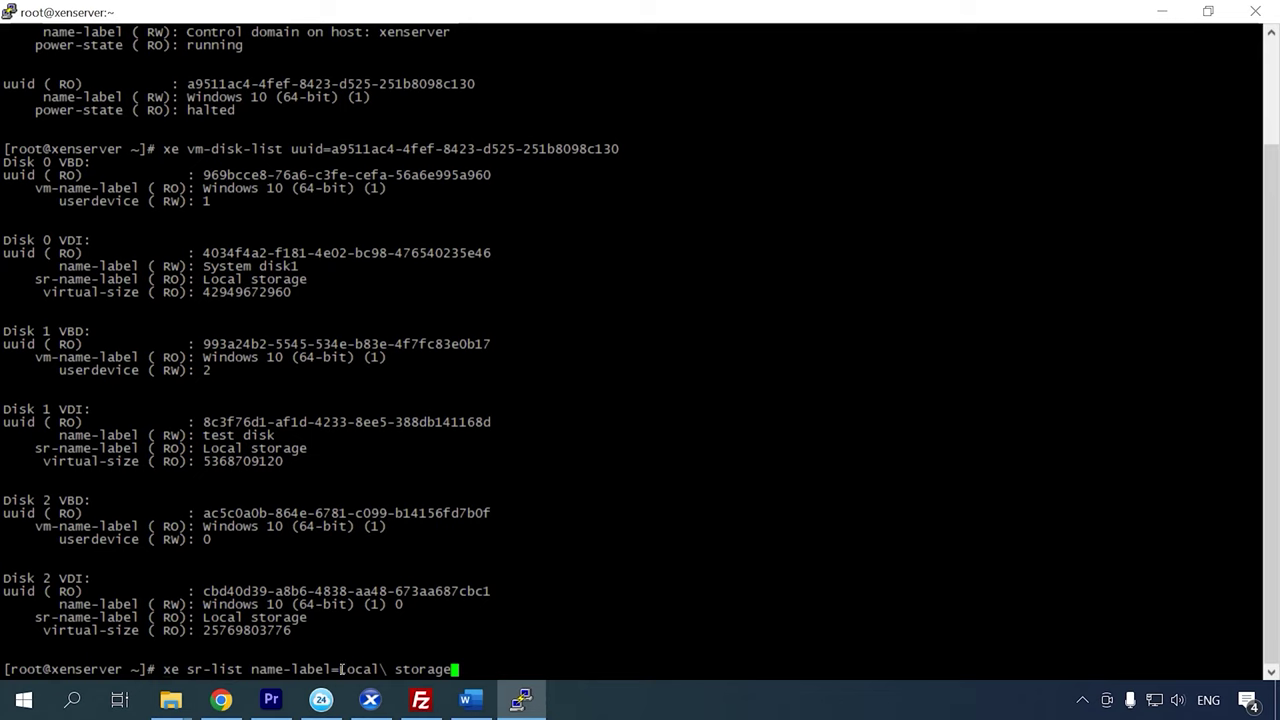
left_click_drag(341, 669, 448, 671)
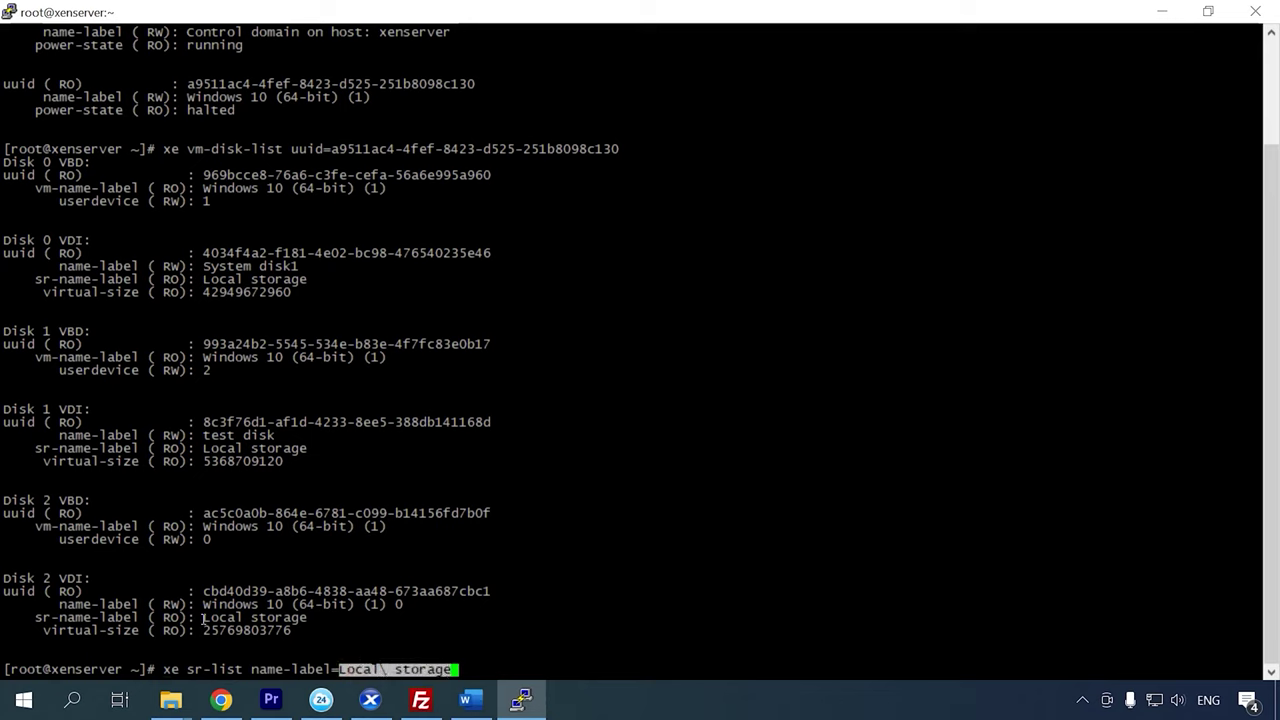
left_click_drag(197, 618, 307, 618)
left_click(470, 668)
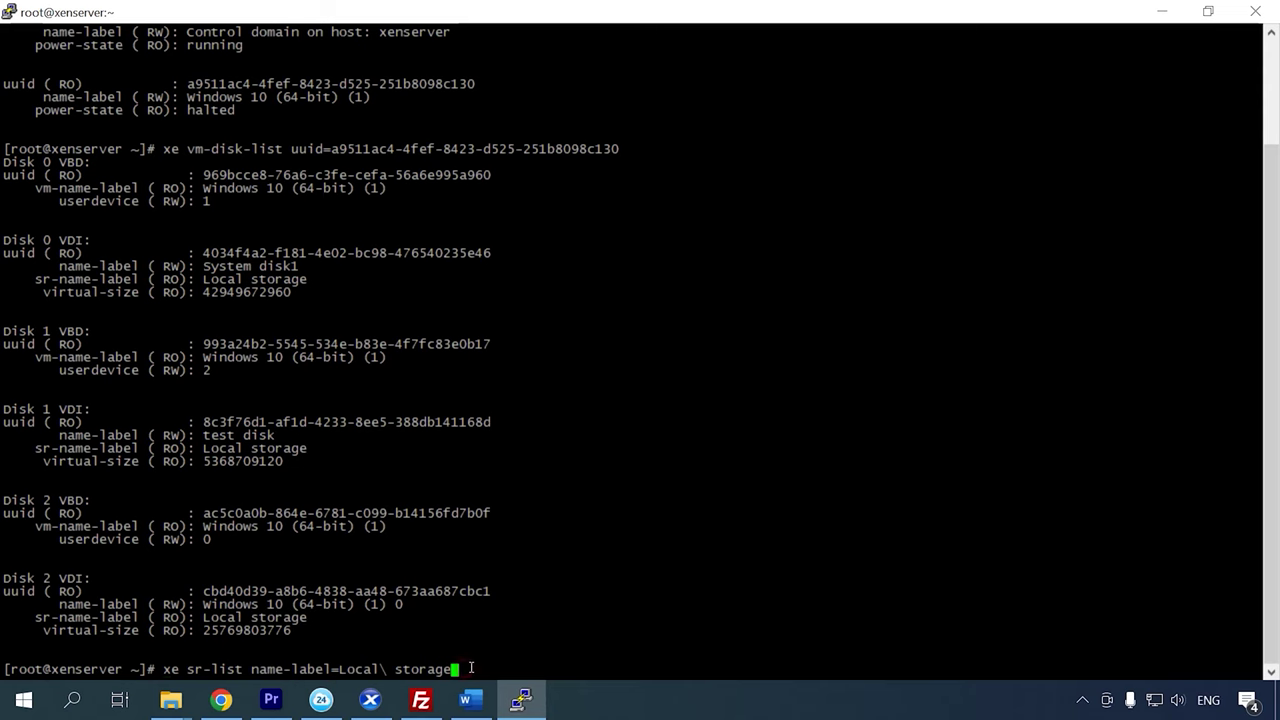
key("Return")
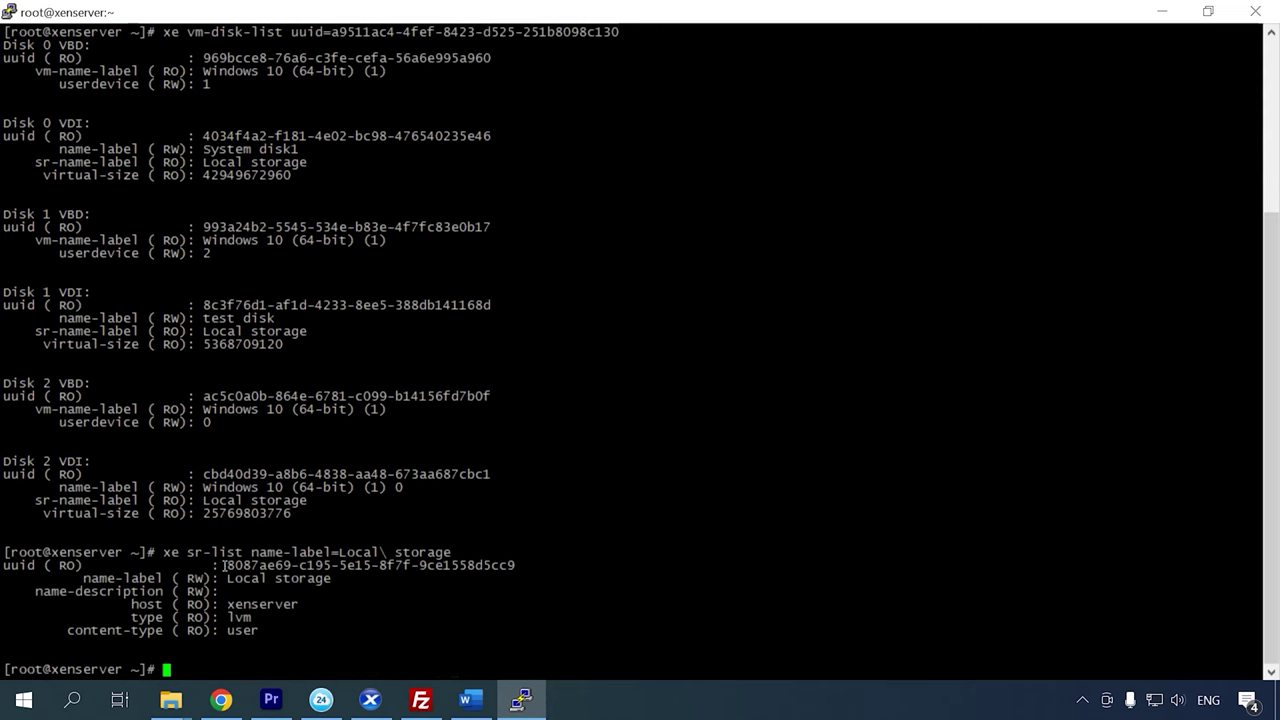
left_click_drag(228, 566, 516, 566)
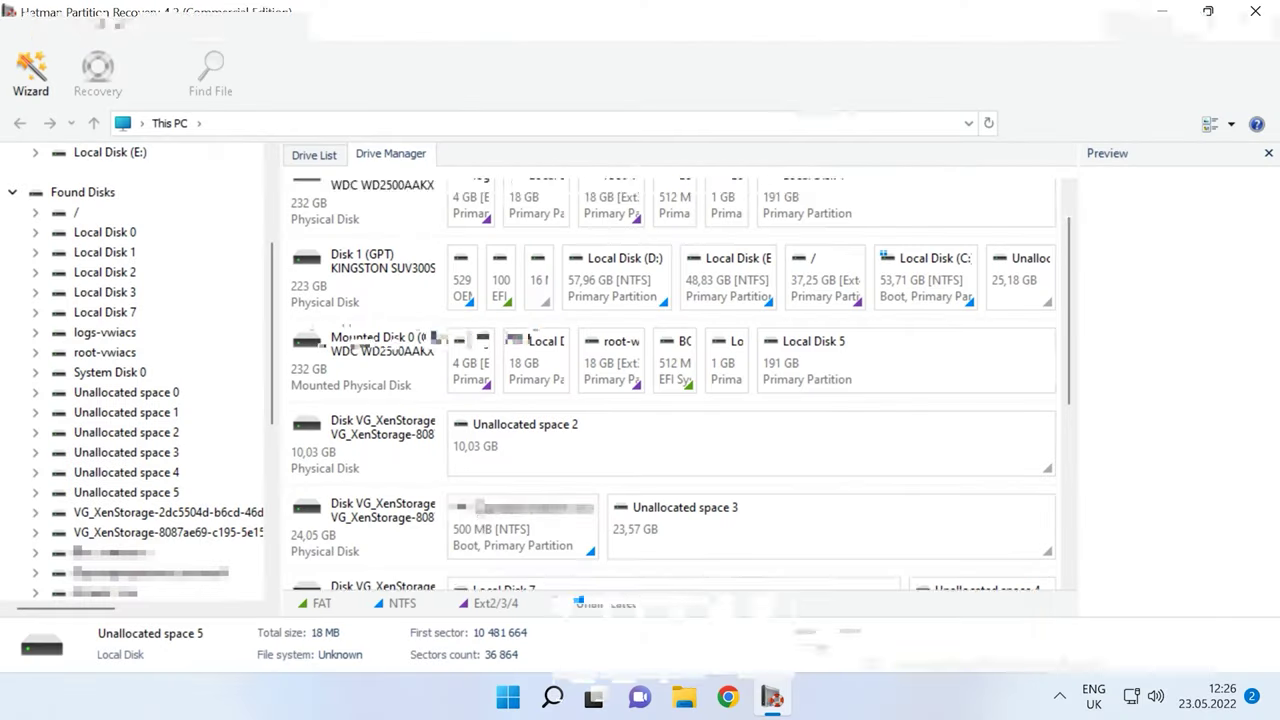
In Hetman Partition Recovery, open the 40 GB NTFS partition Local Disk 7 and analyse it with a fast scan
scroll(487, 507, "down", 3)
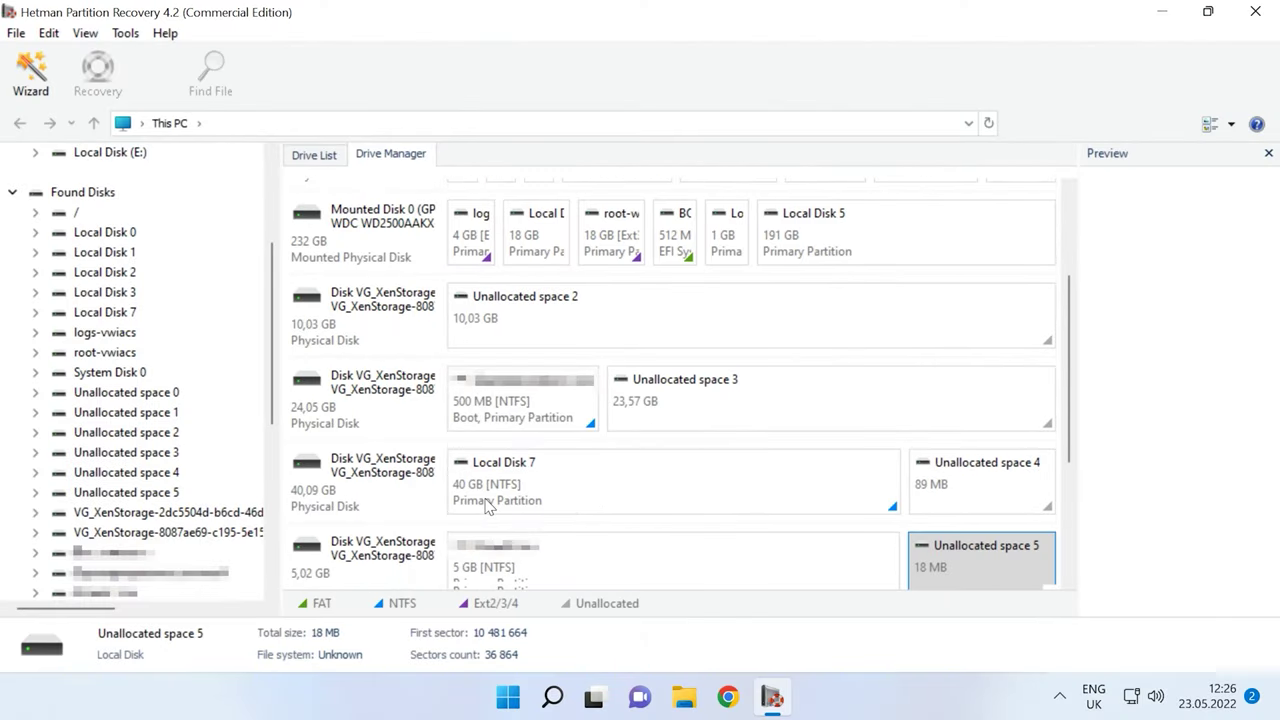
left_click(651, 490)
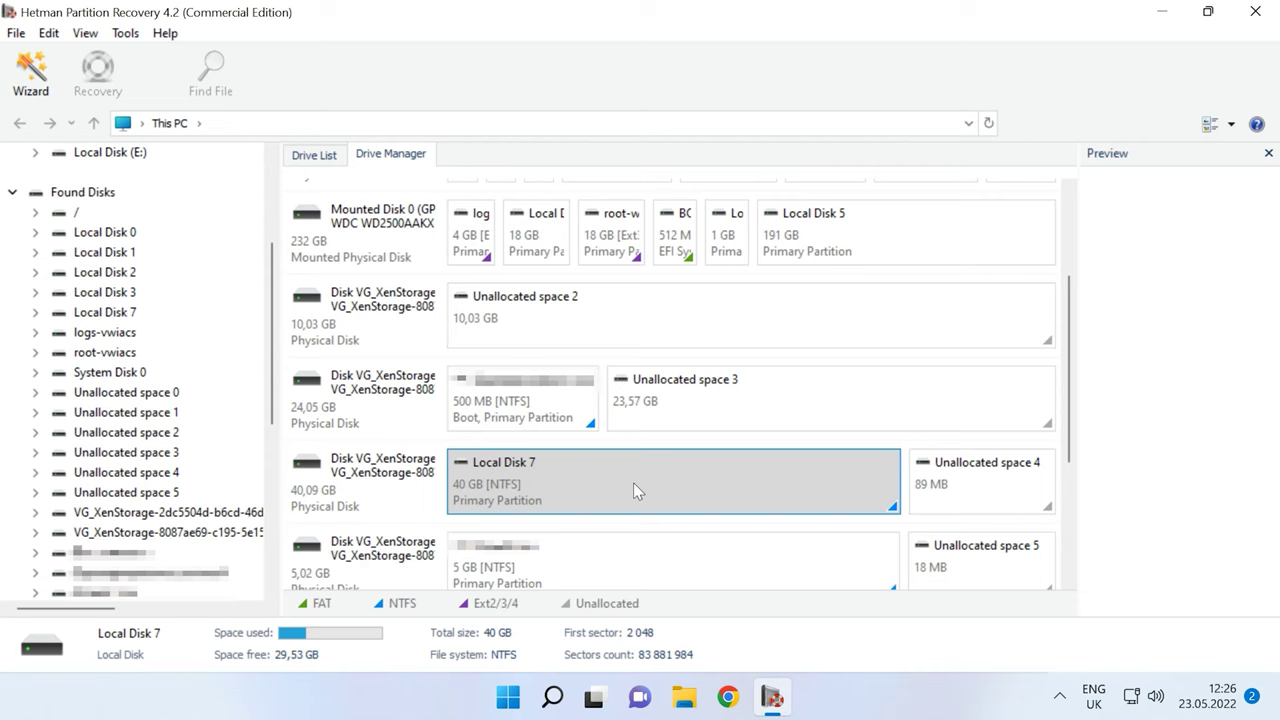
right_click(633, 482)
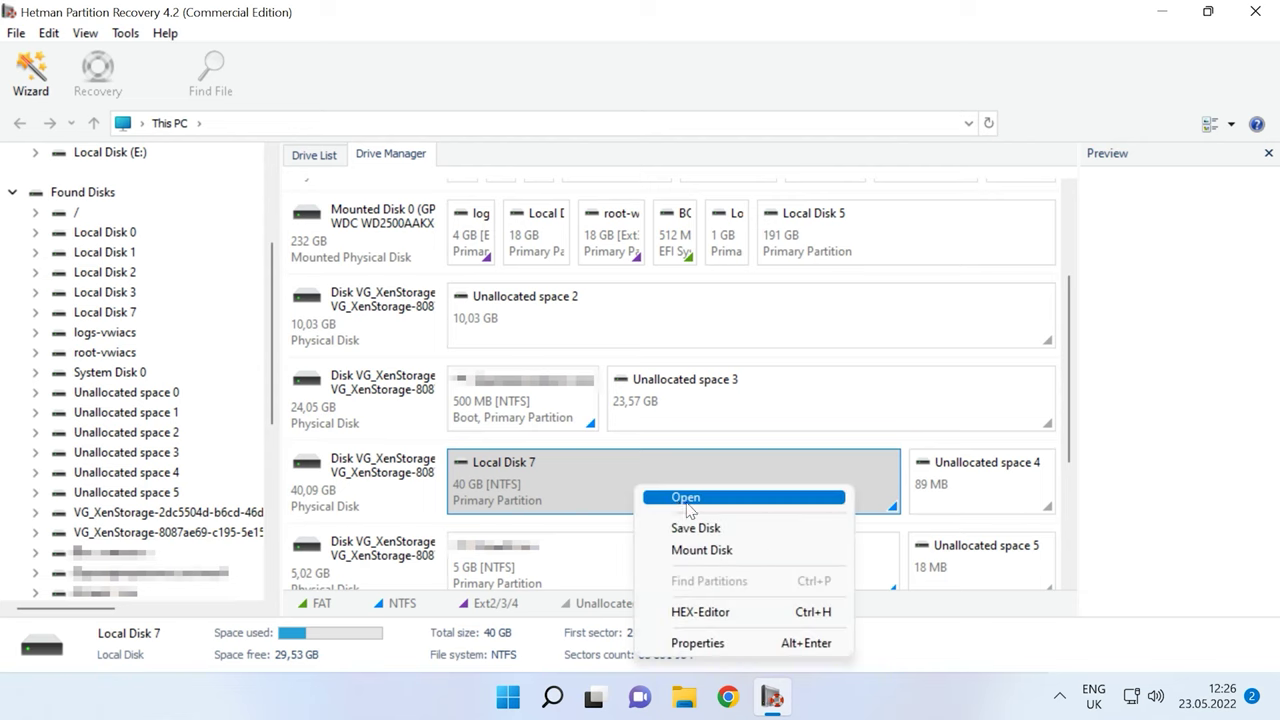
left_click(687, 500)
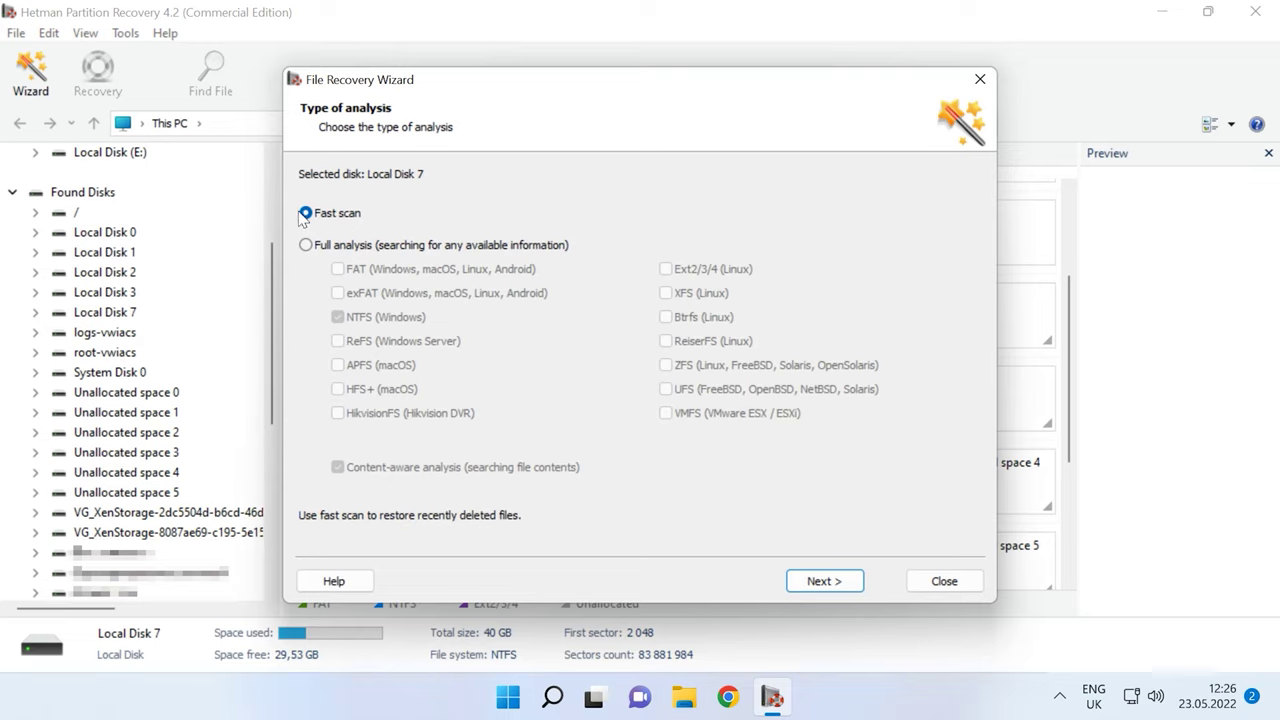
left_click(822, 586)
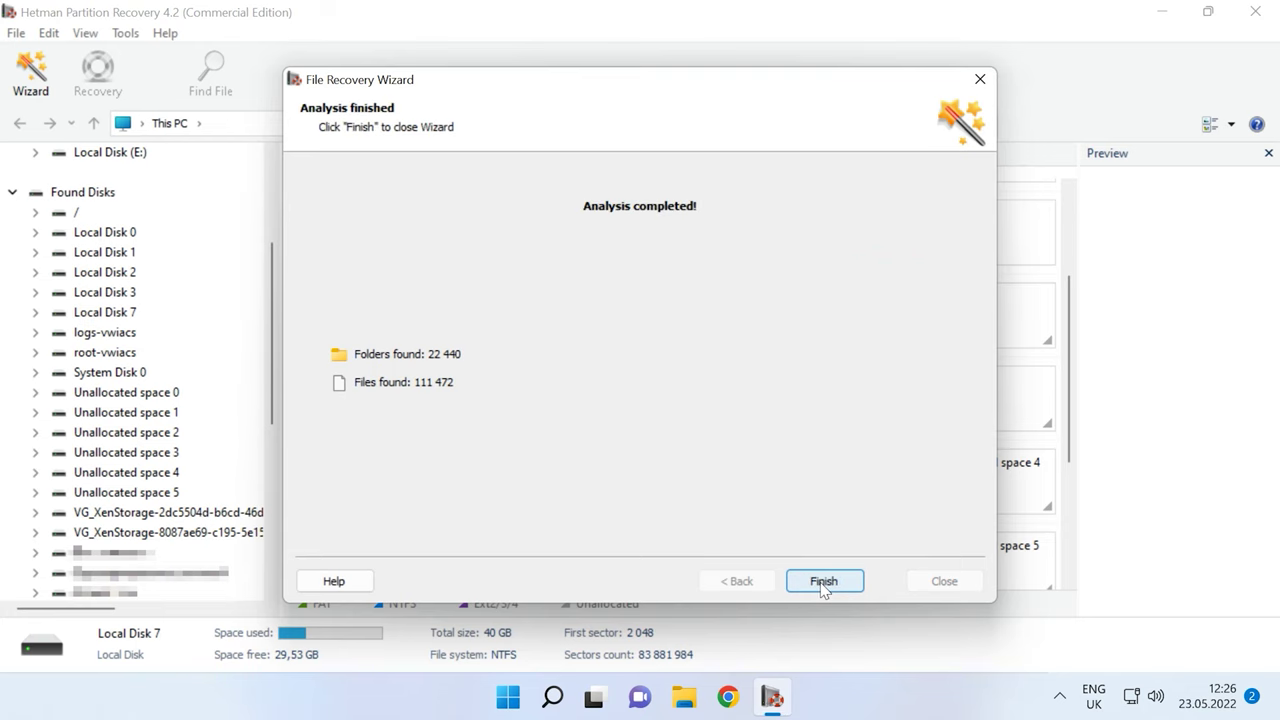
left_click(824, 581)
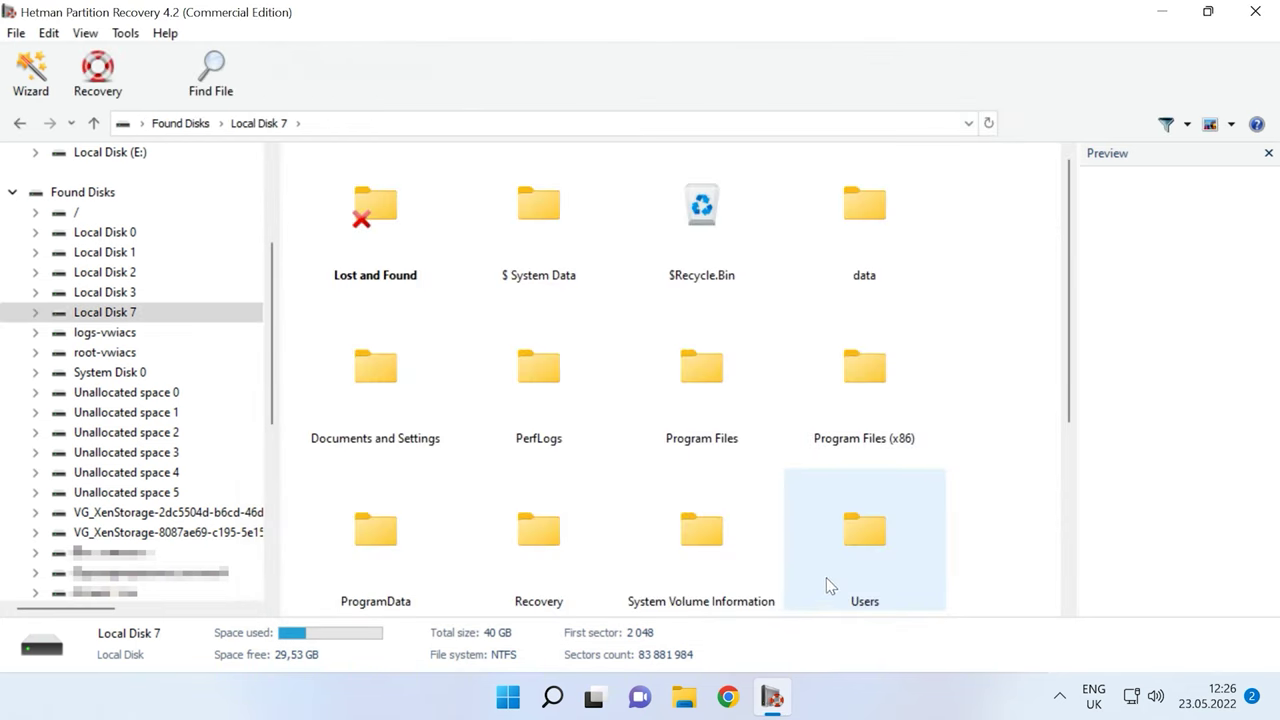
Analyse Local Disk 7 again using full analysis for NTFS, with content-aware analysis turned off
scroll(100, 271, "up", 3)
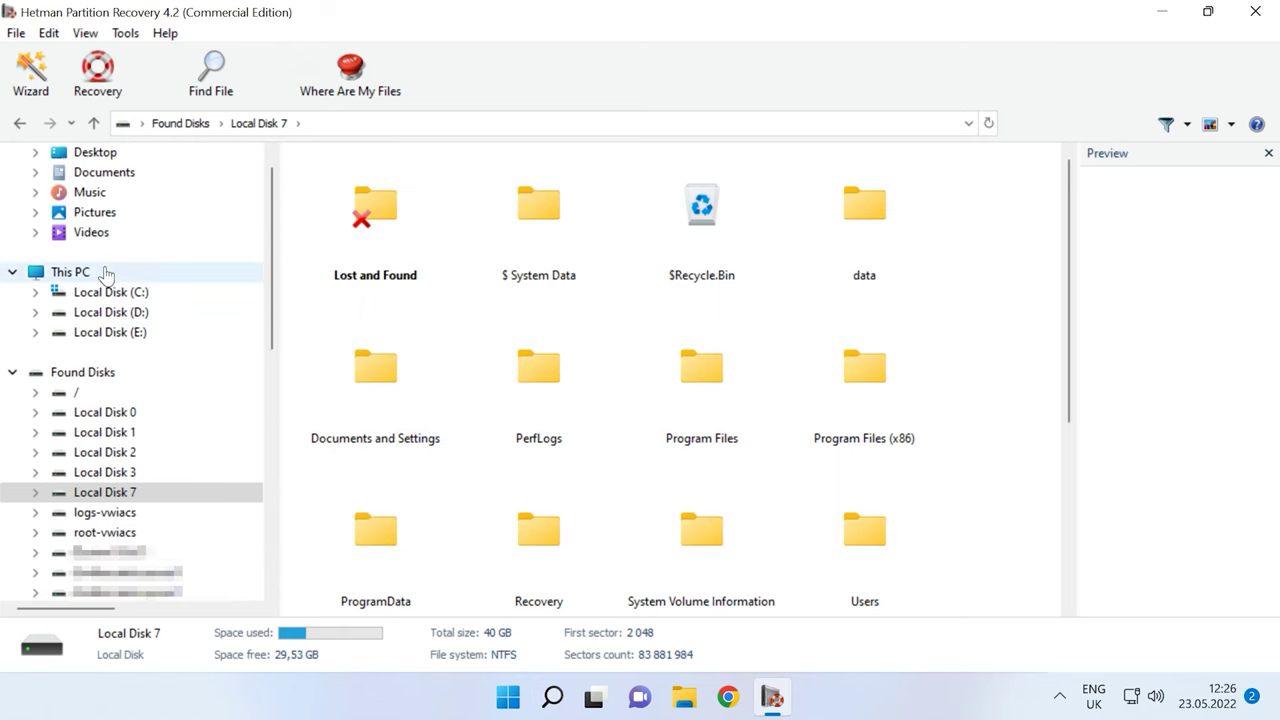
left_click(85, 271)
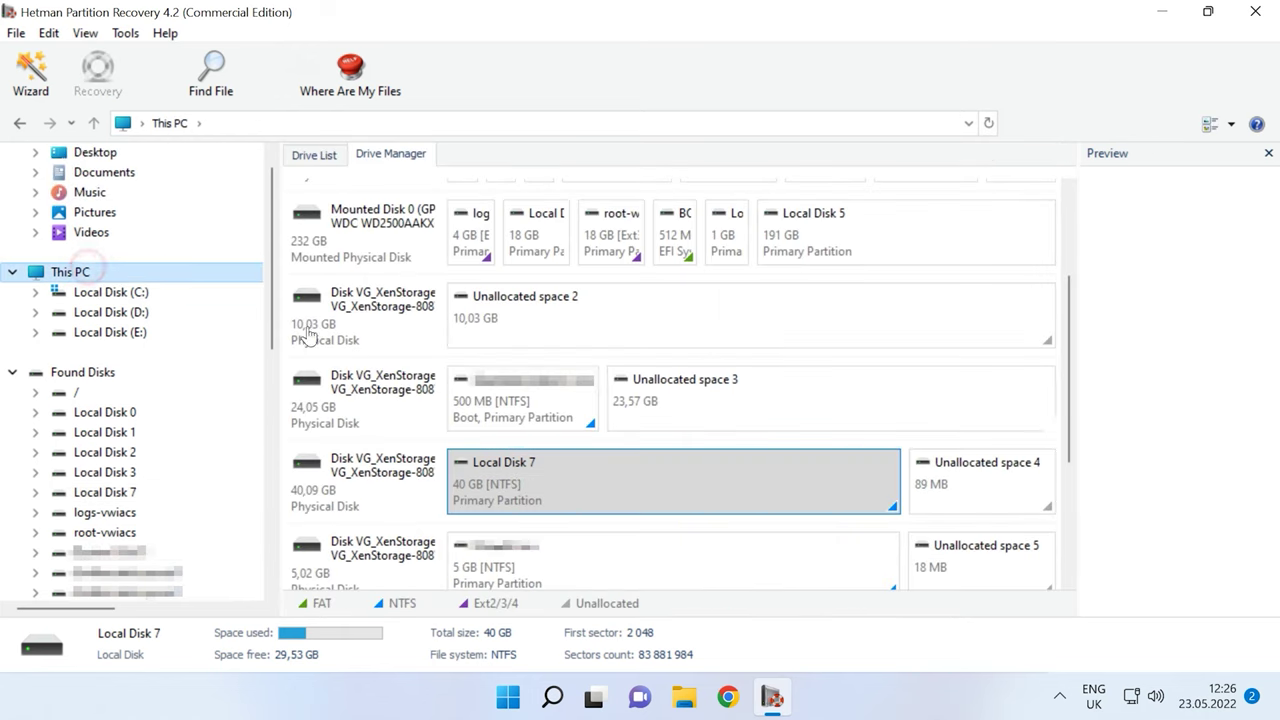
right_click(668, 479)
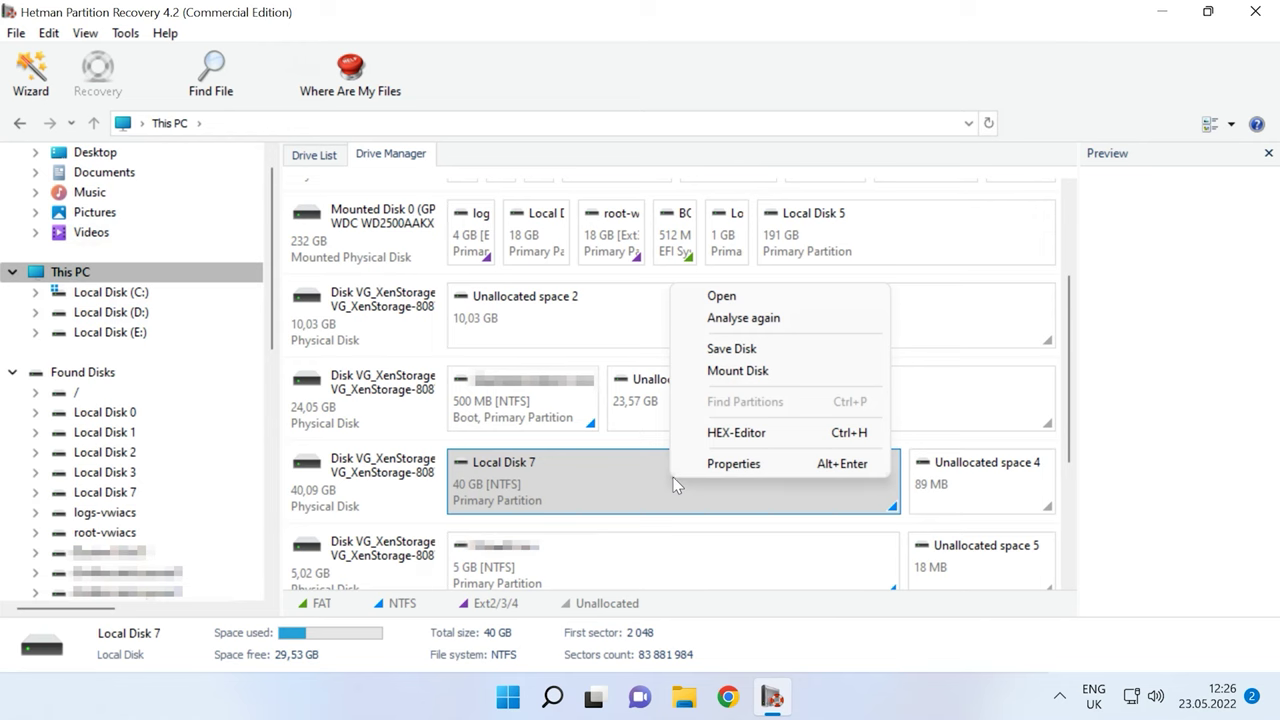
left_click(781, 322)
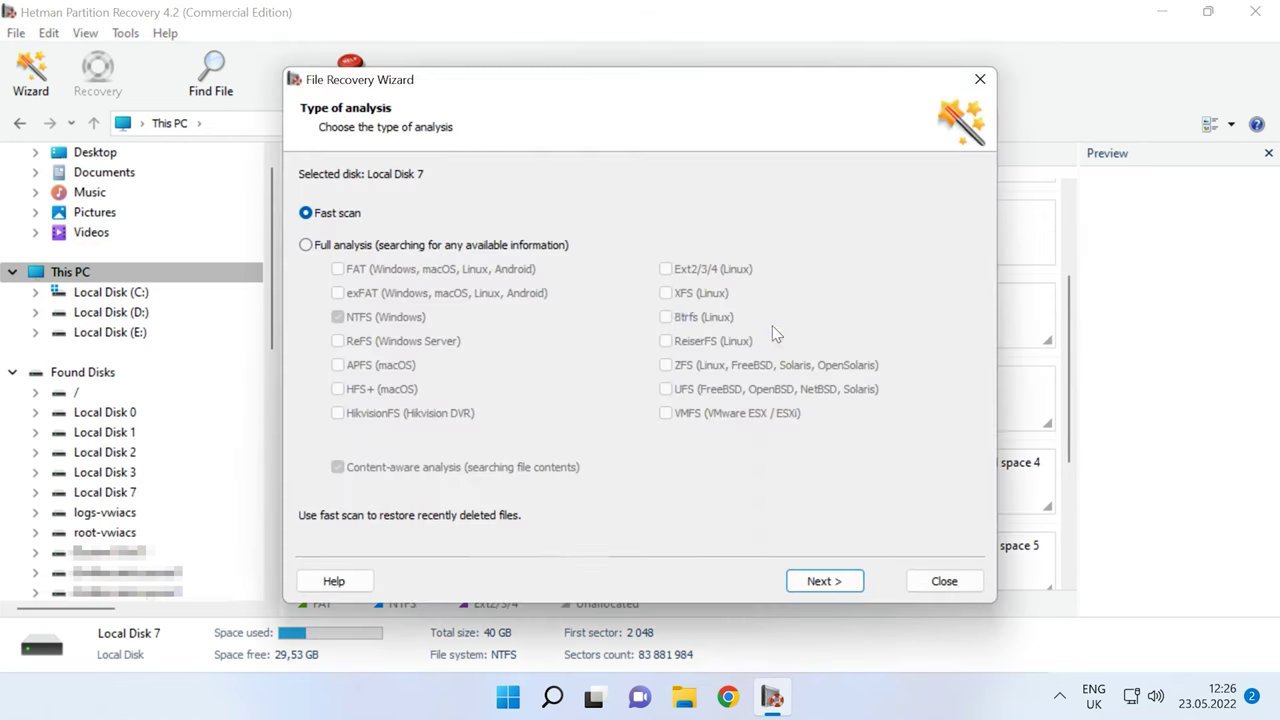
left_click(350, 245)
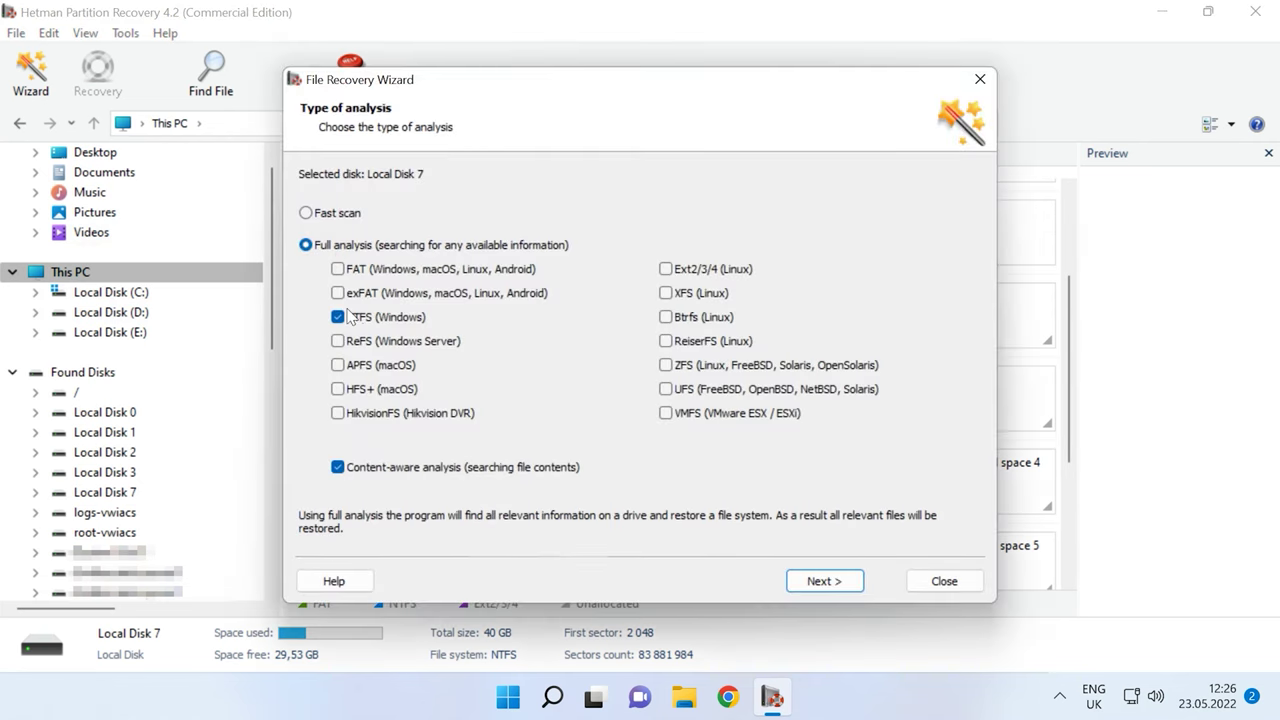
left_click(342, 469)
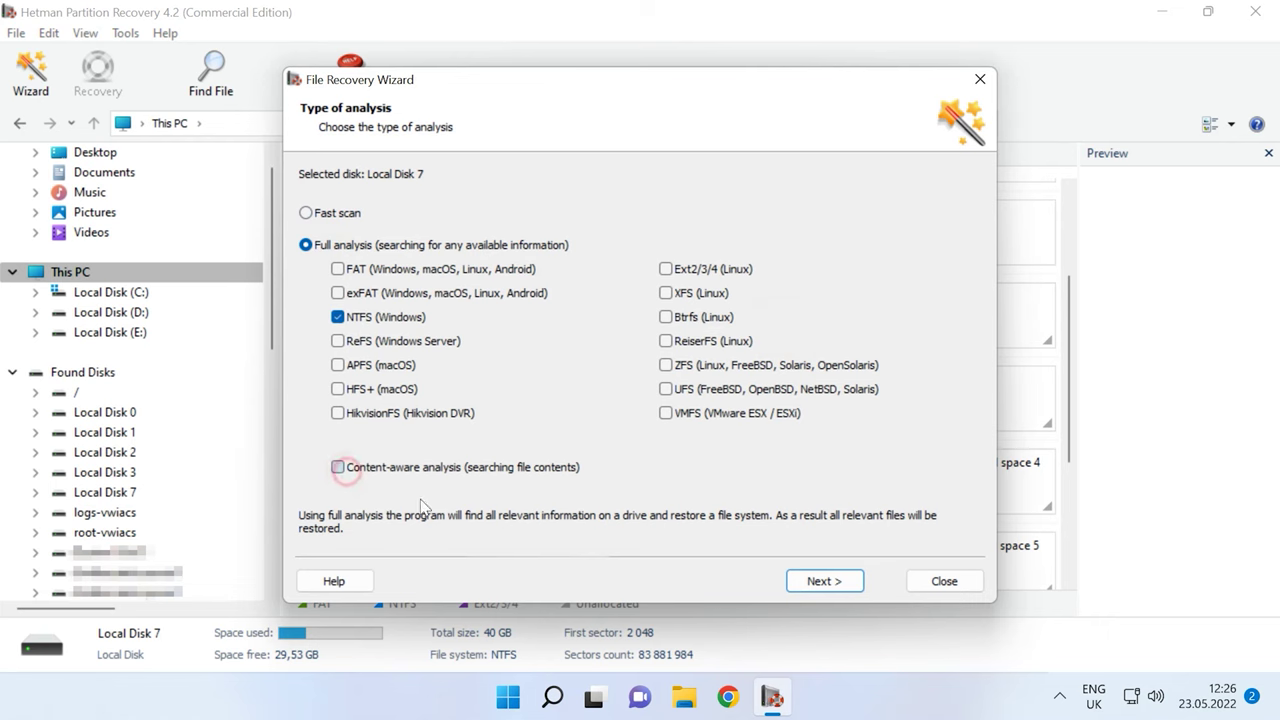
left_click(822, 585)
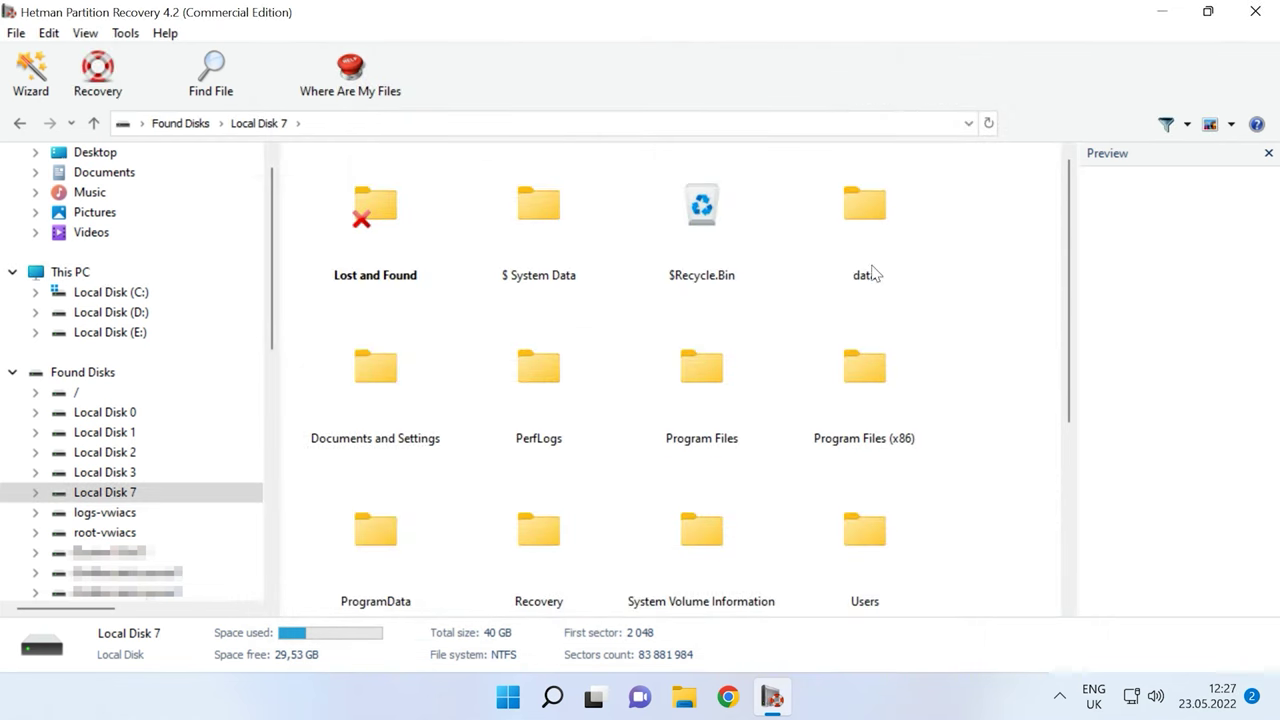
Open the Car folder inside data on Local Disk 7, look through its images and select 001.jpg to 008.jpg
double_click(875, 250)
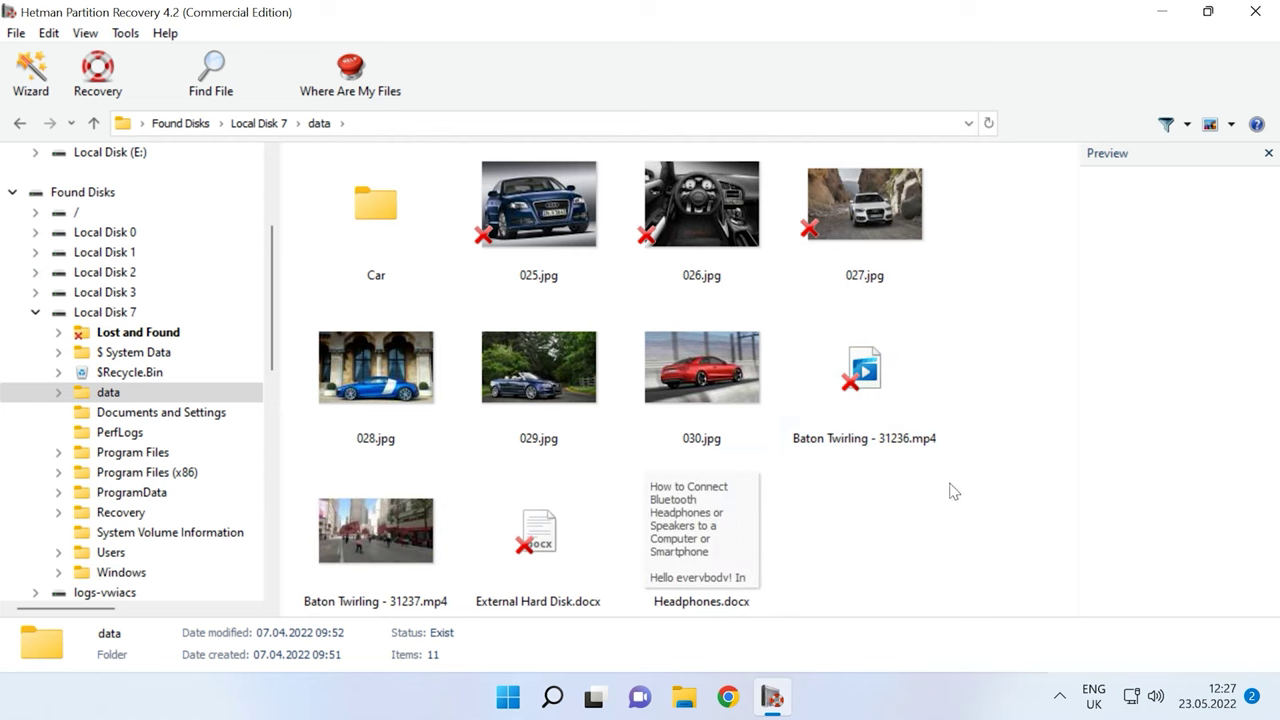
double_click(380, 205)
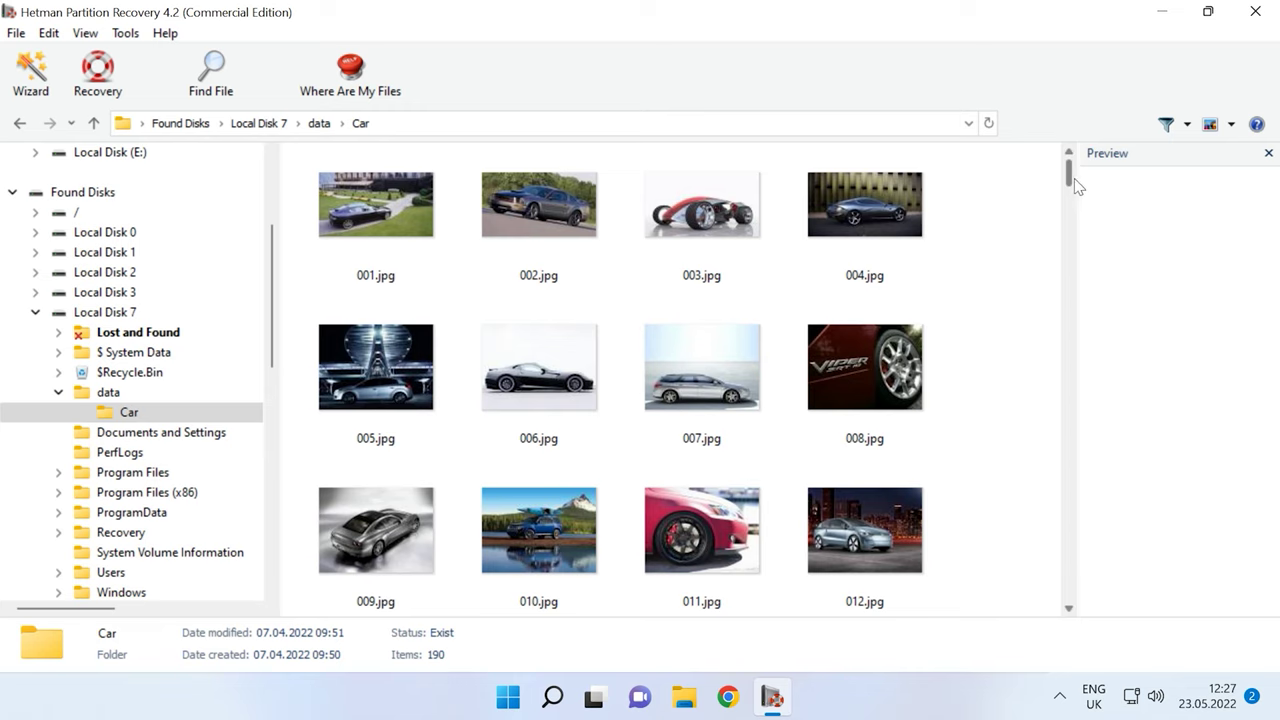
left_click_drag(1072, 178, 1070, 553)
left_click_drag(1068, 592, 1068, 170)
left_click_drag(965, 240, 352, 383)
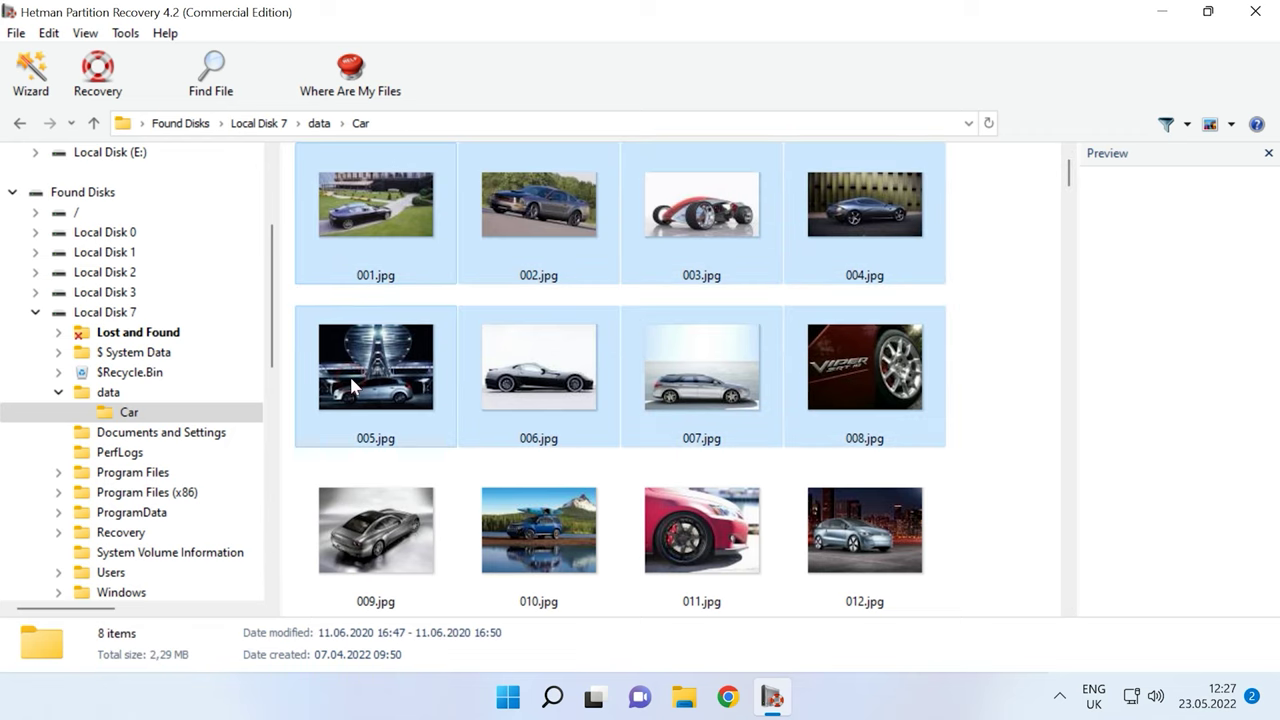
Recover the selected images to the hard disk path D:\10, close the recovery wizard and select the recovered files in that folder
left_click(112, 95)
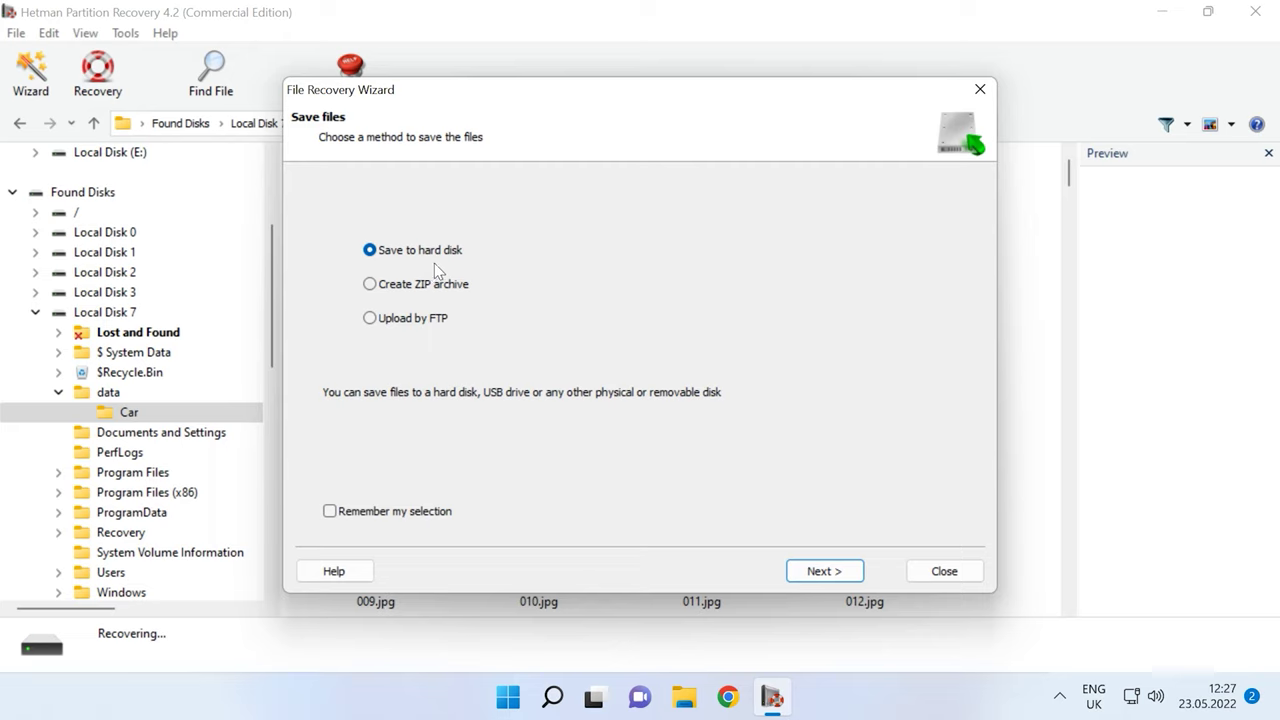
left_click(858, 578)
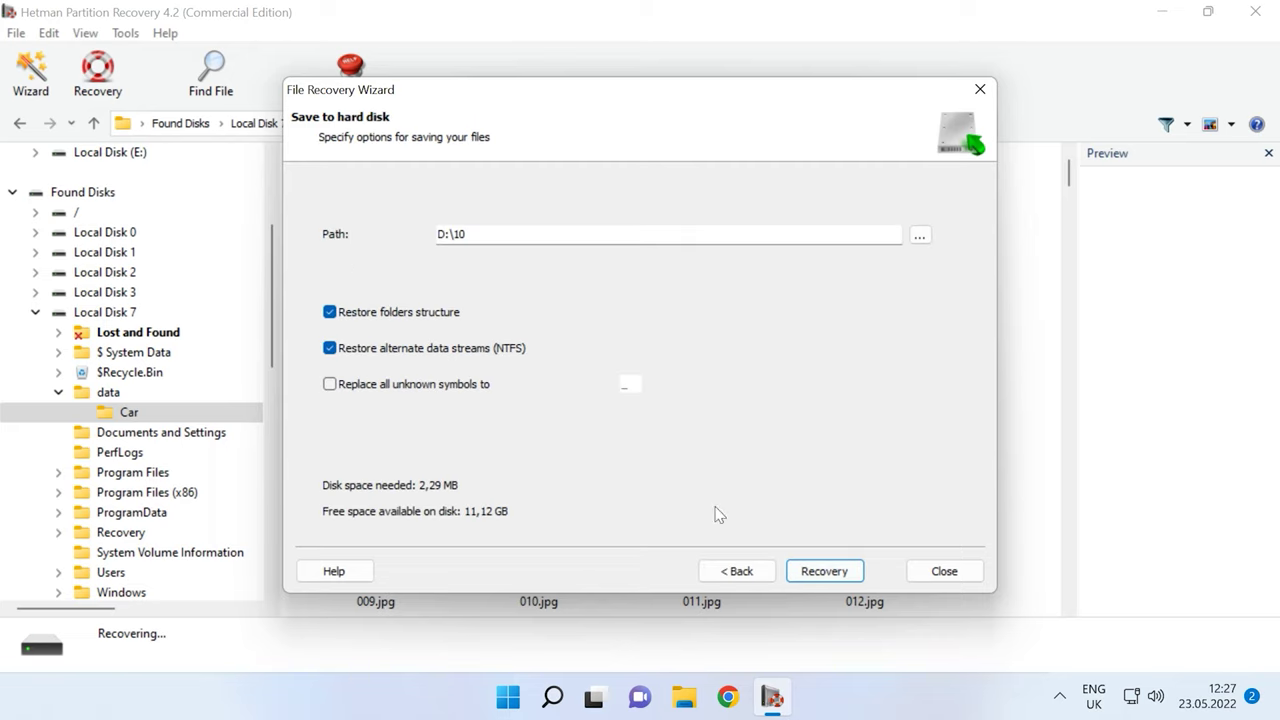
left_click(822, 578)
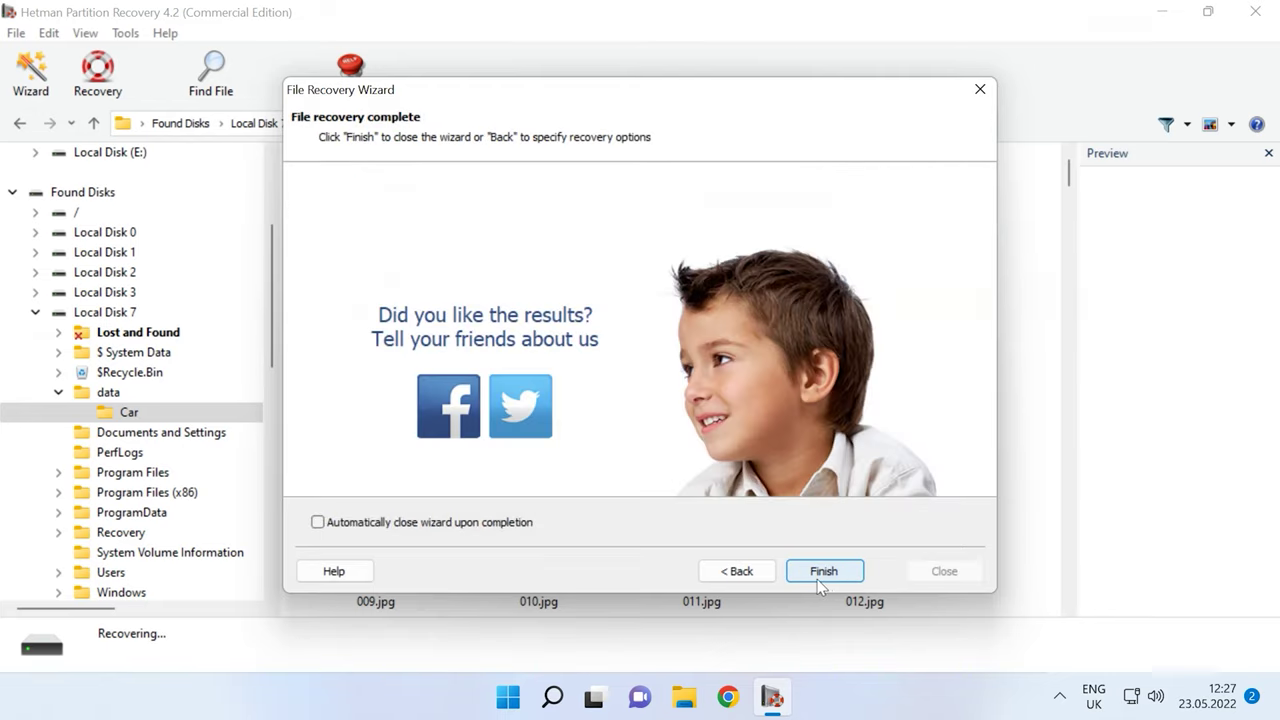
left_click(818, 574)
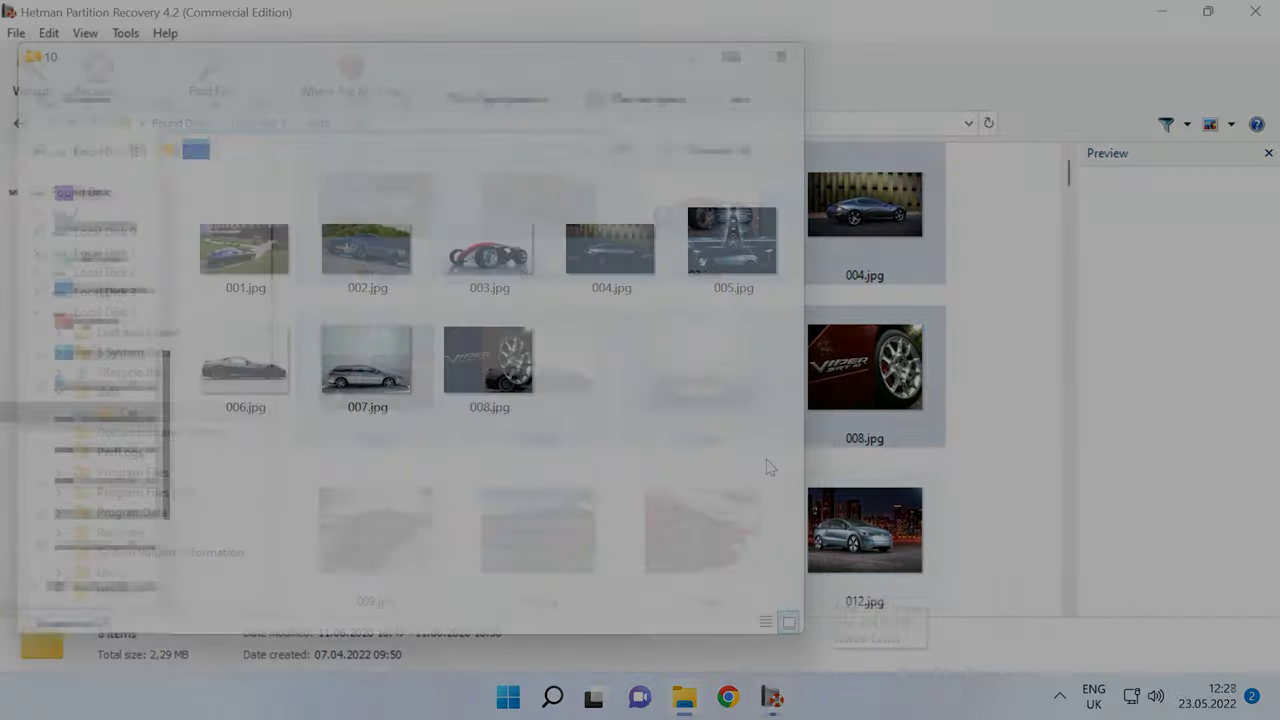
left_click_drag(767, 458, 255, 258)
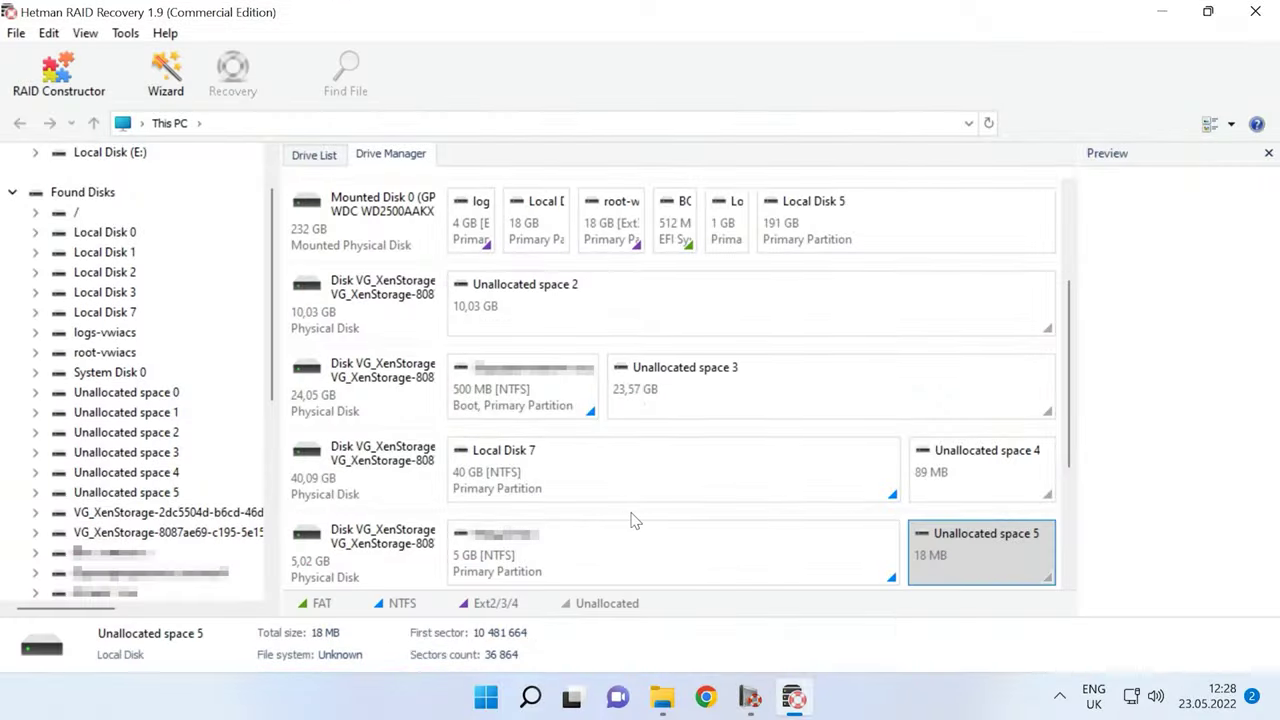
In Hetman RAID Recovery, open the 5 GB NTFS partition beside Unallocated space 5 and analyse it with a fast scan
scroll(645, 520, "down", 3)
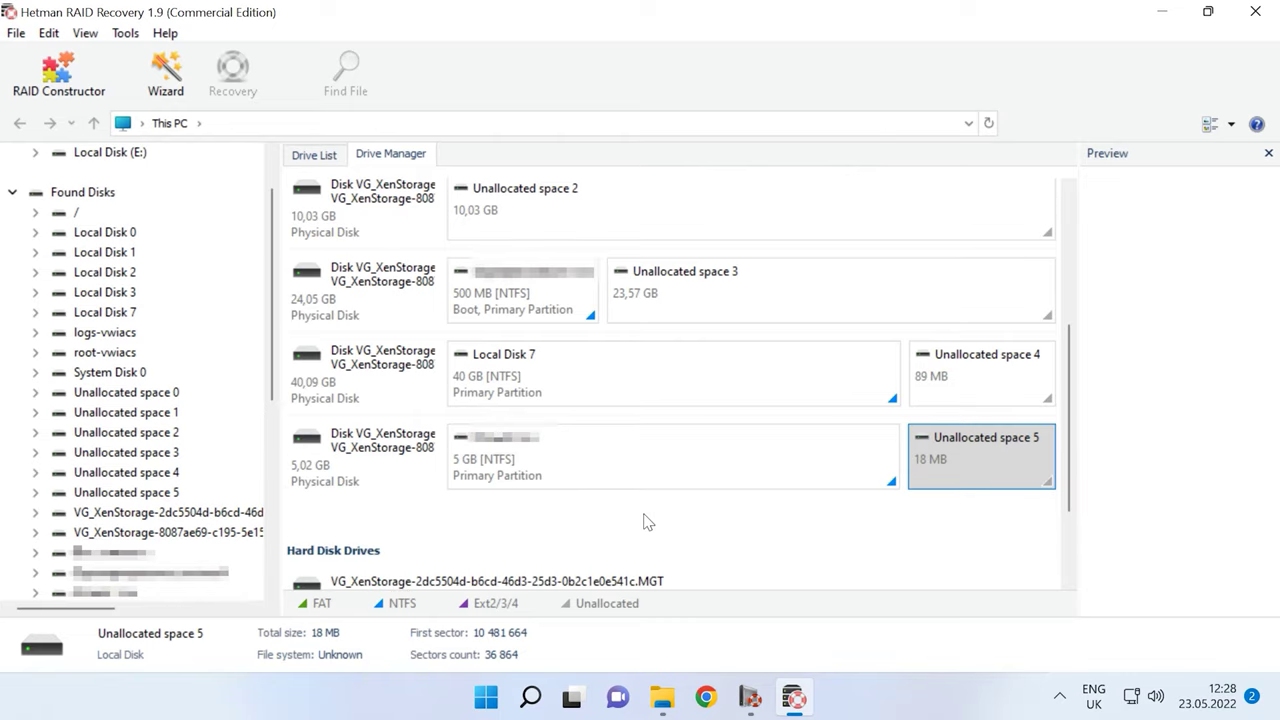
scroll(645, 520, "down", 2)
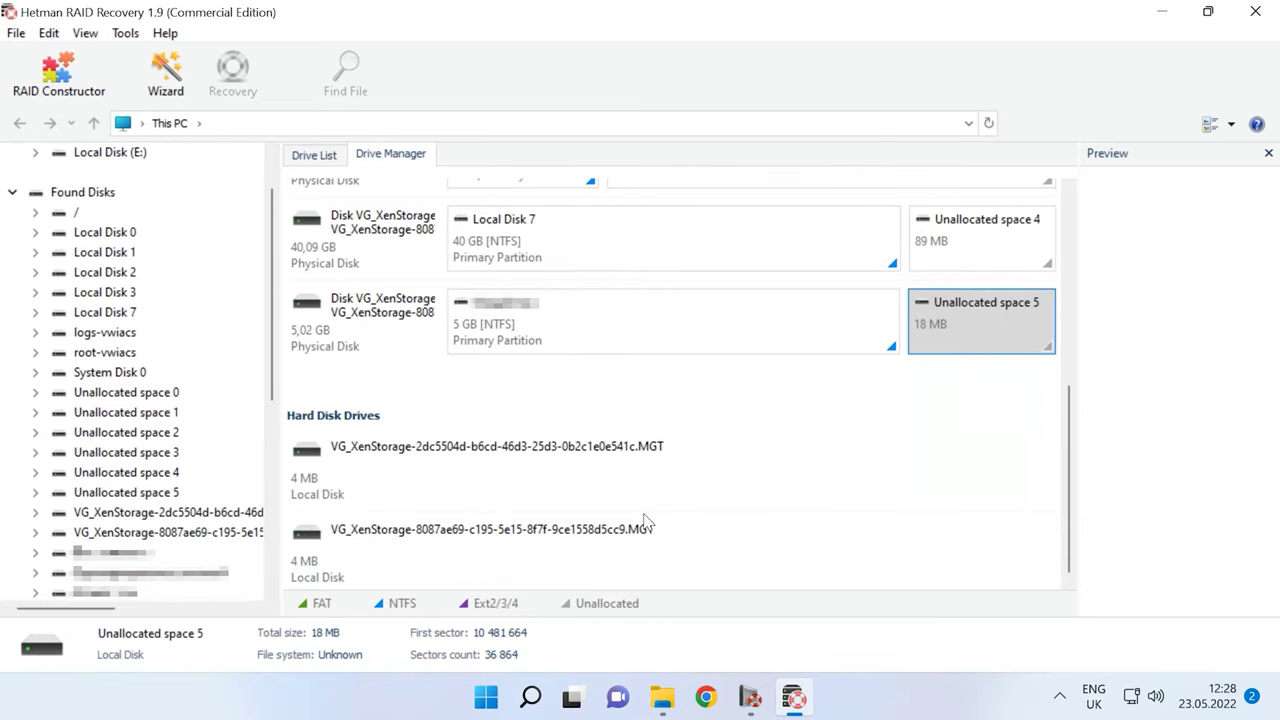
left_click(565, 313)
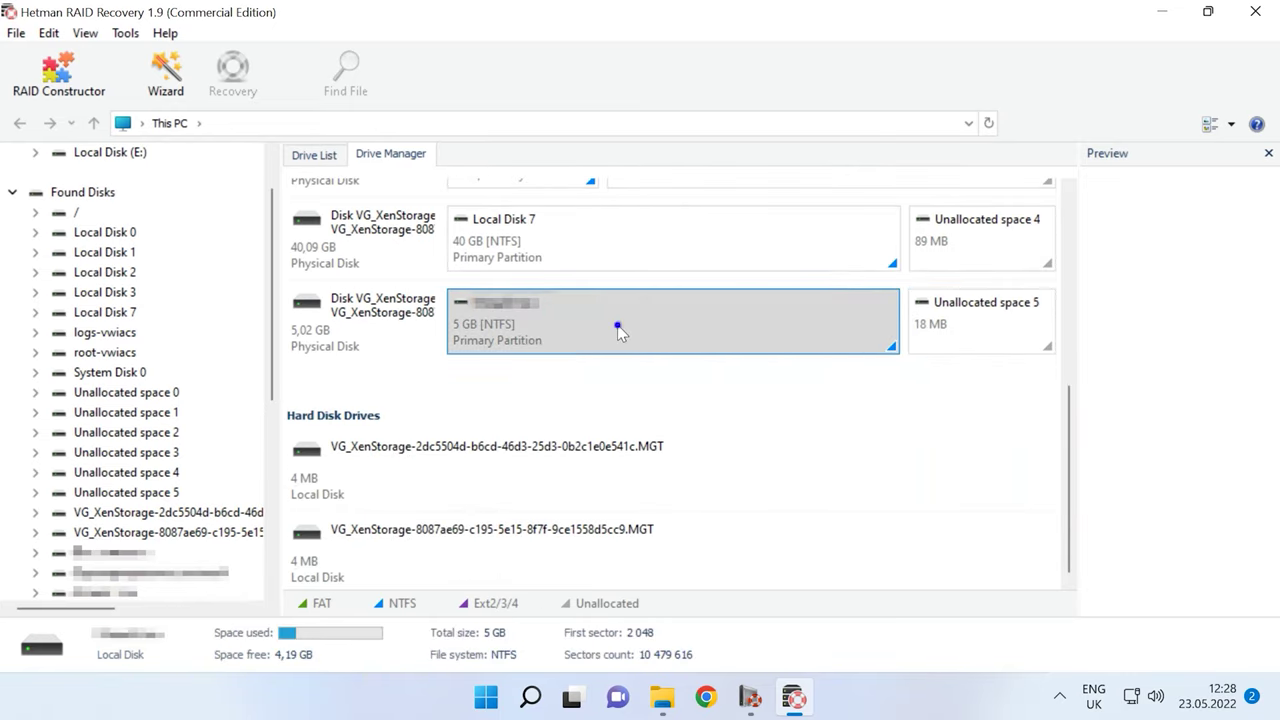
right_click(619, 330)
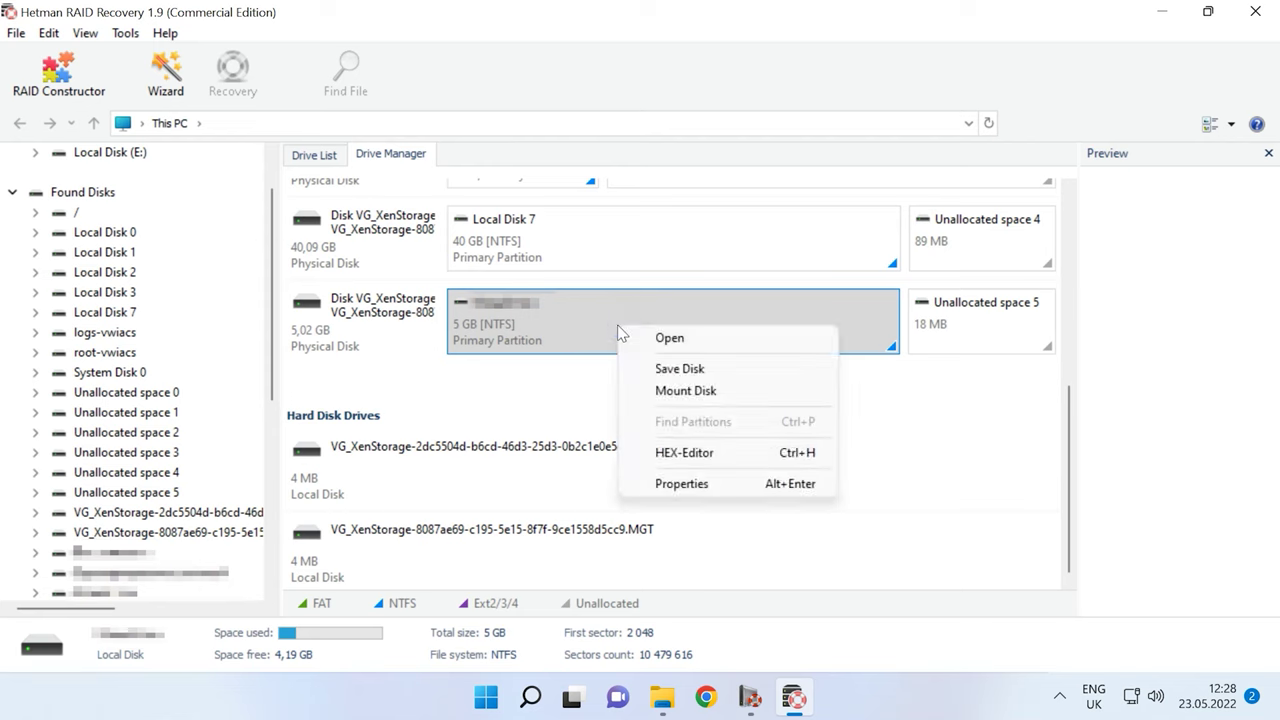
left_click(686, 340)
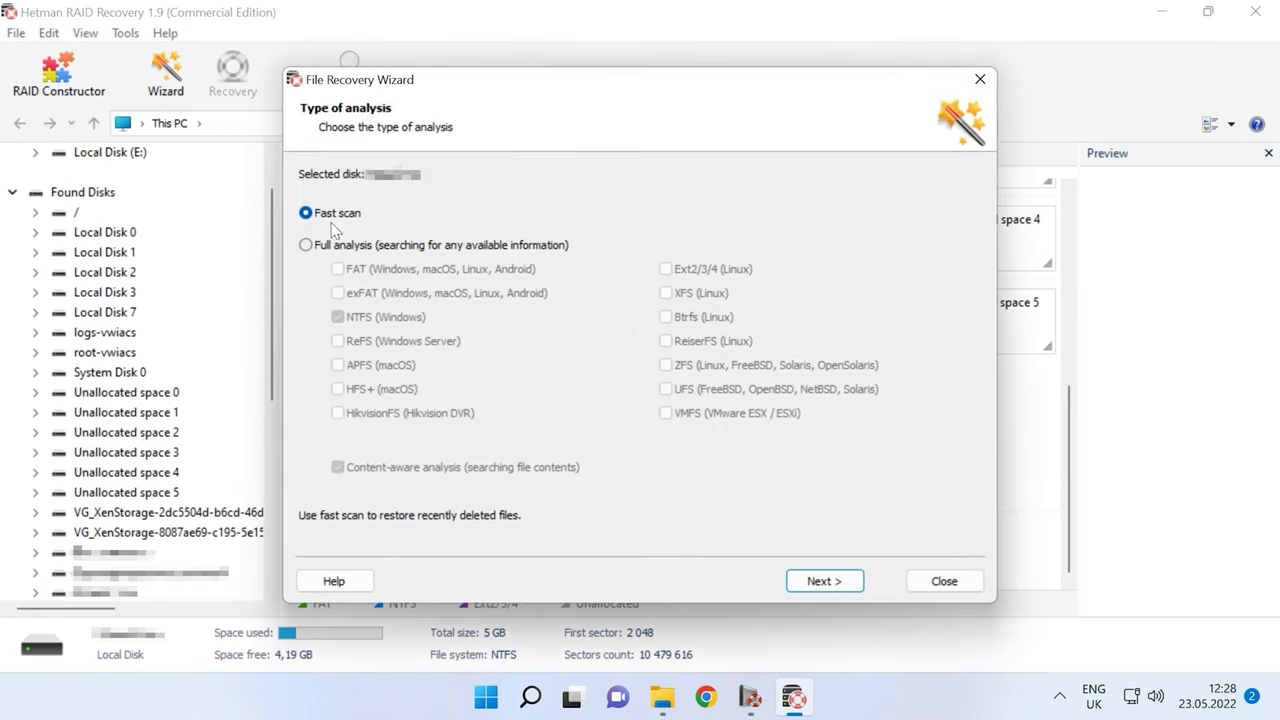
left_click(822, 581)
left_click(824, 581)
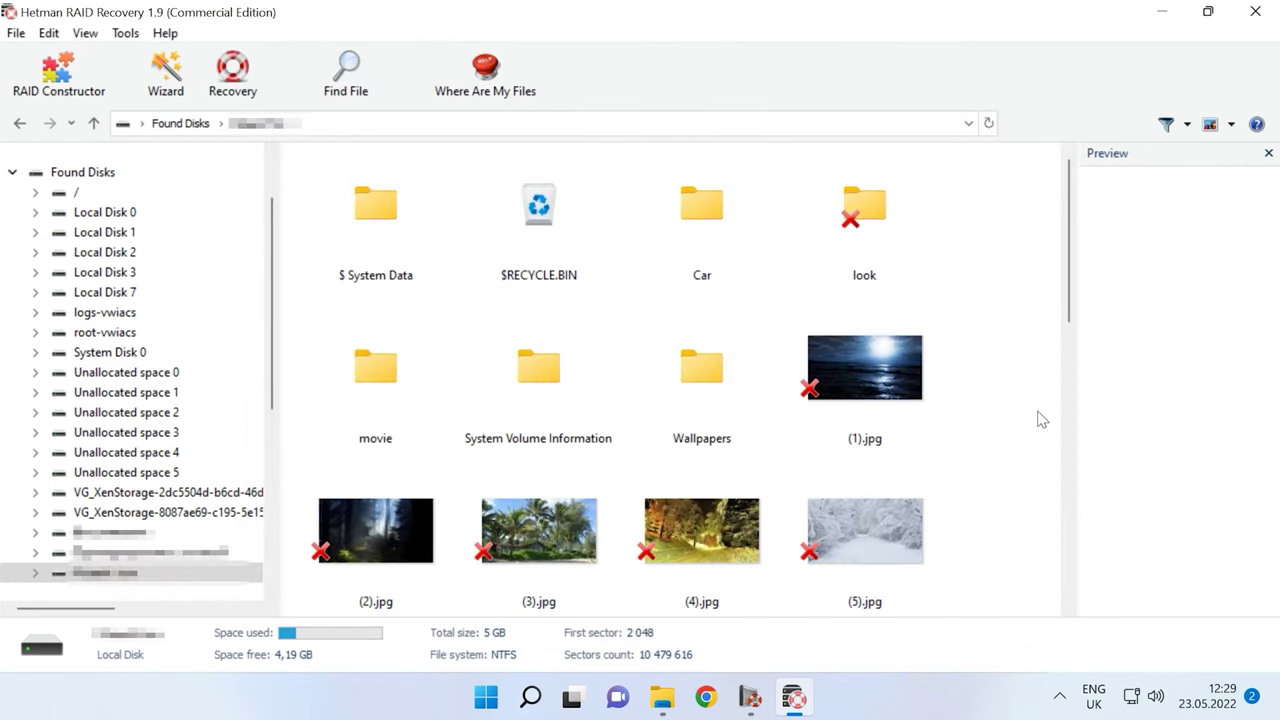
View the filename search options for the scanned partition, dismiss them and preview the deleted image (1).jpg
left_click_drag(1067, 297, 1075, 270)
left_click(346, 78)
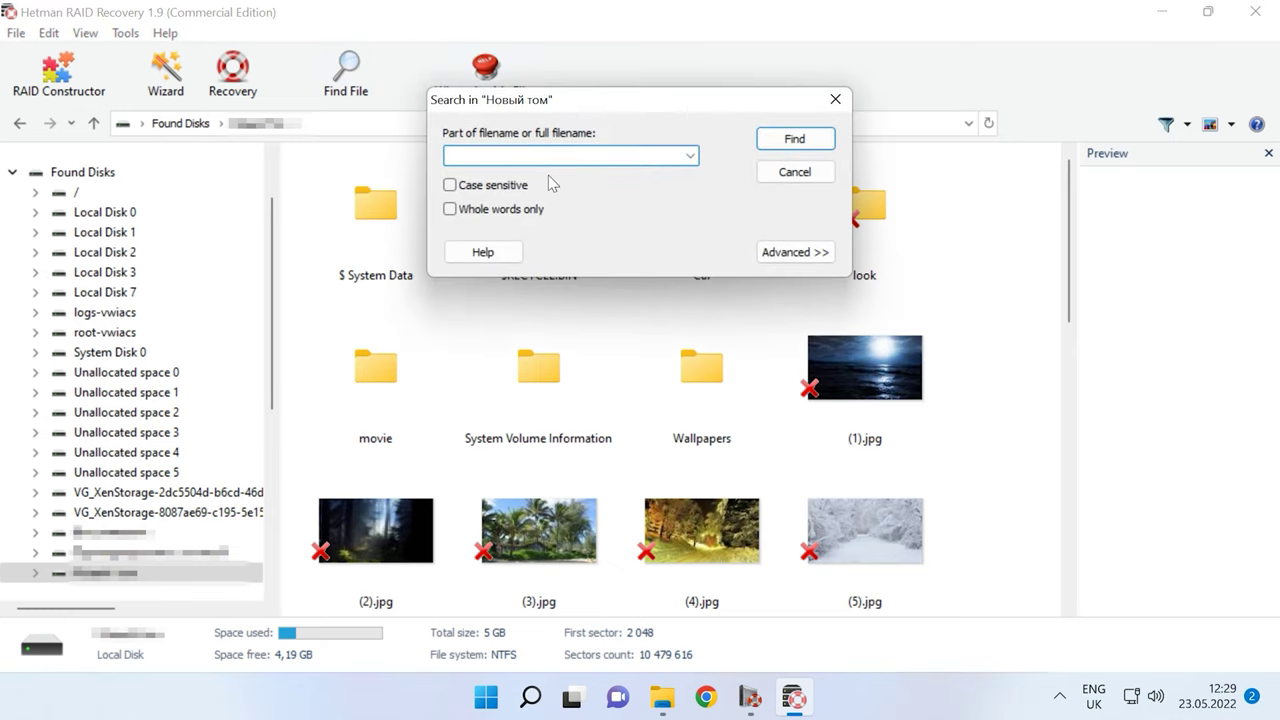
left_click(835, 105)
left_click(884, 398)
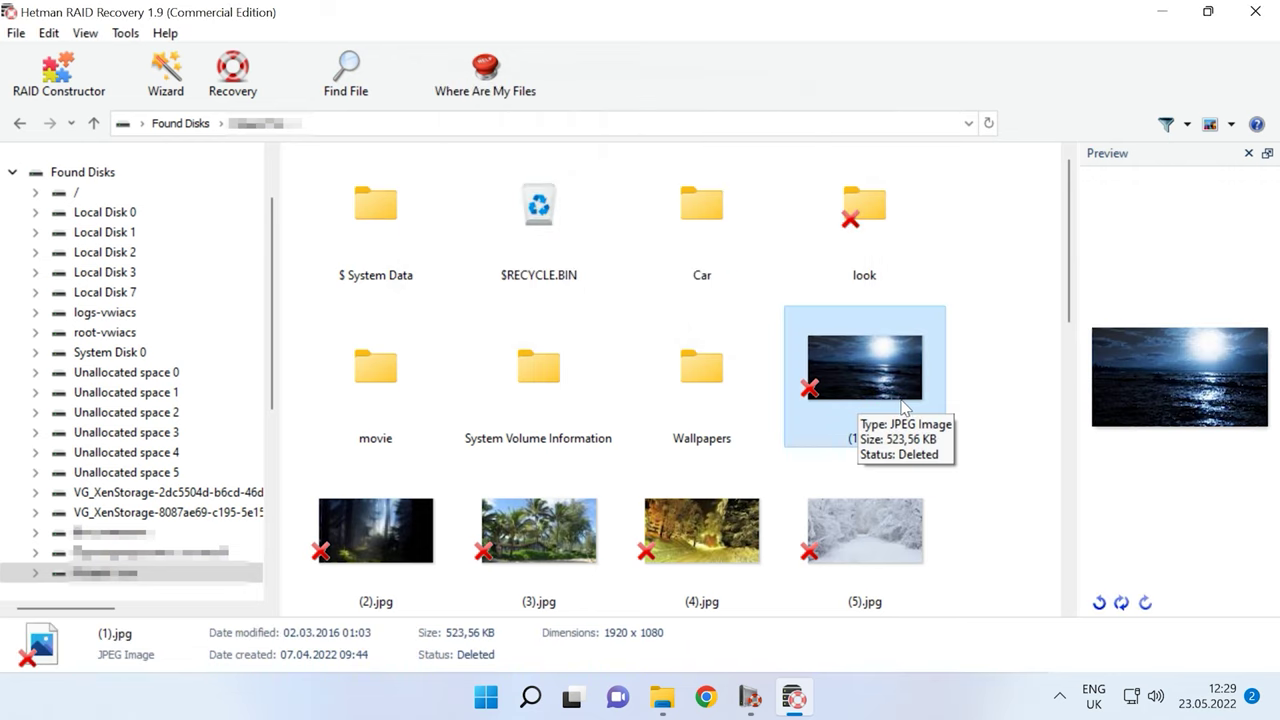